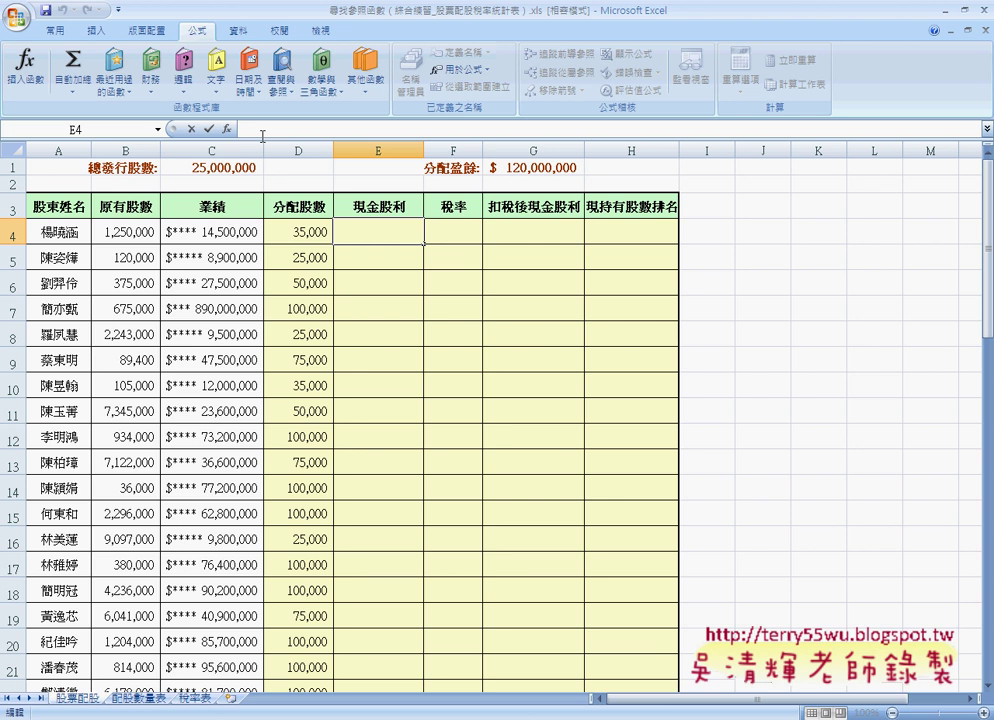
Start the E4 formula with = and paste the 原有股數 name via F3.
left_click(262, 135)
type("ㄦ")
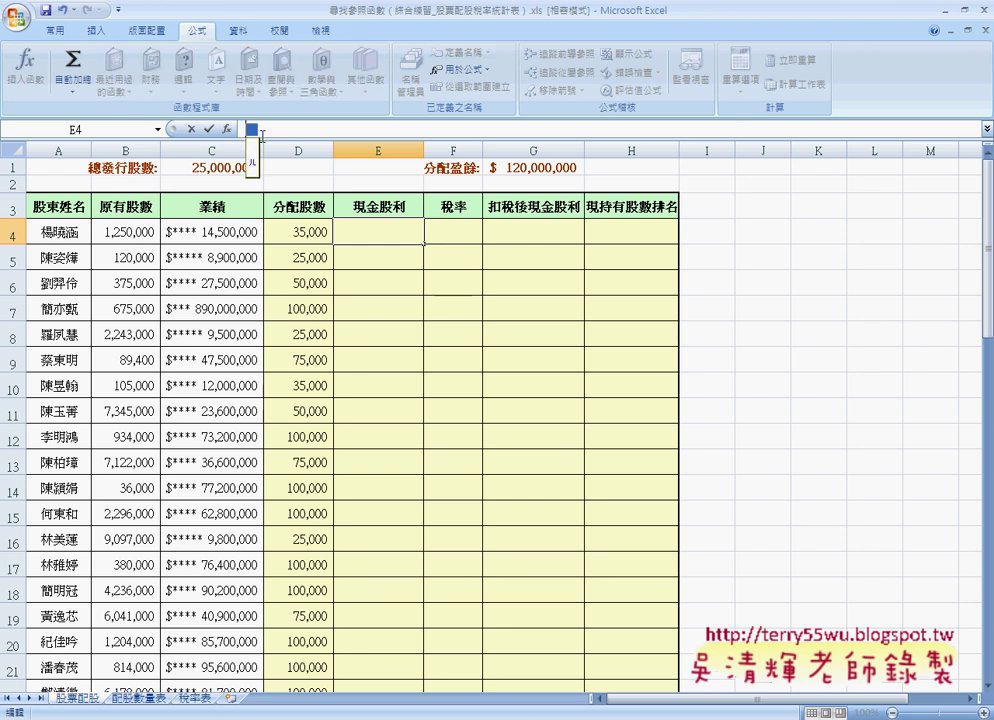
key("Escape")
type("=")
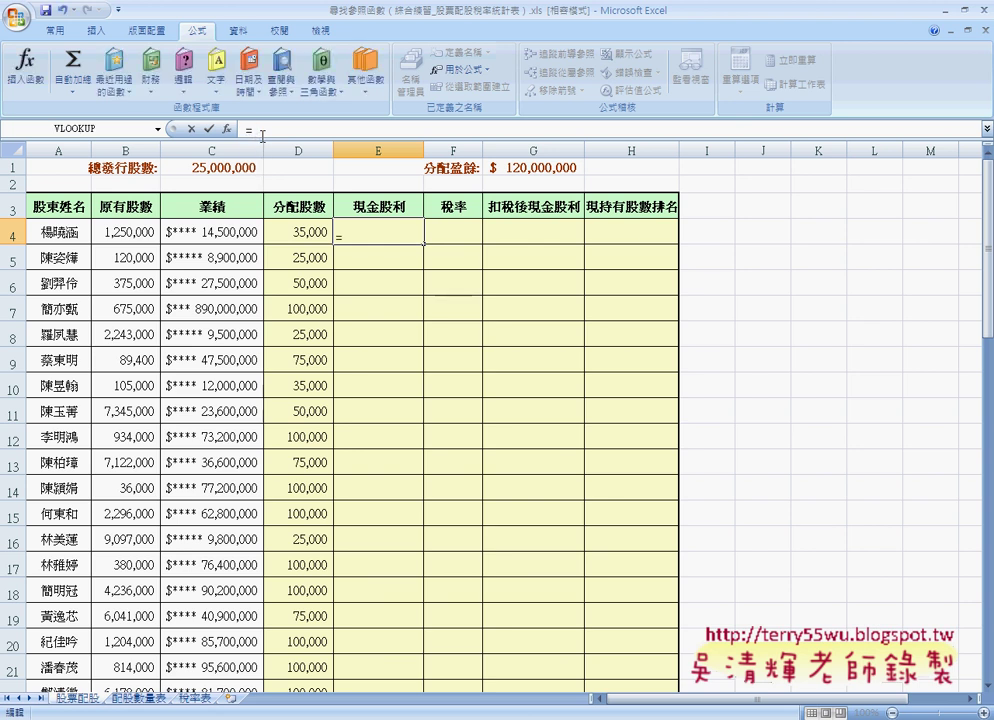
key("F3")
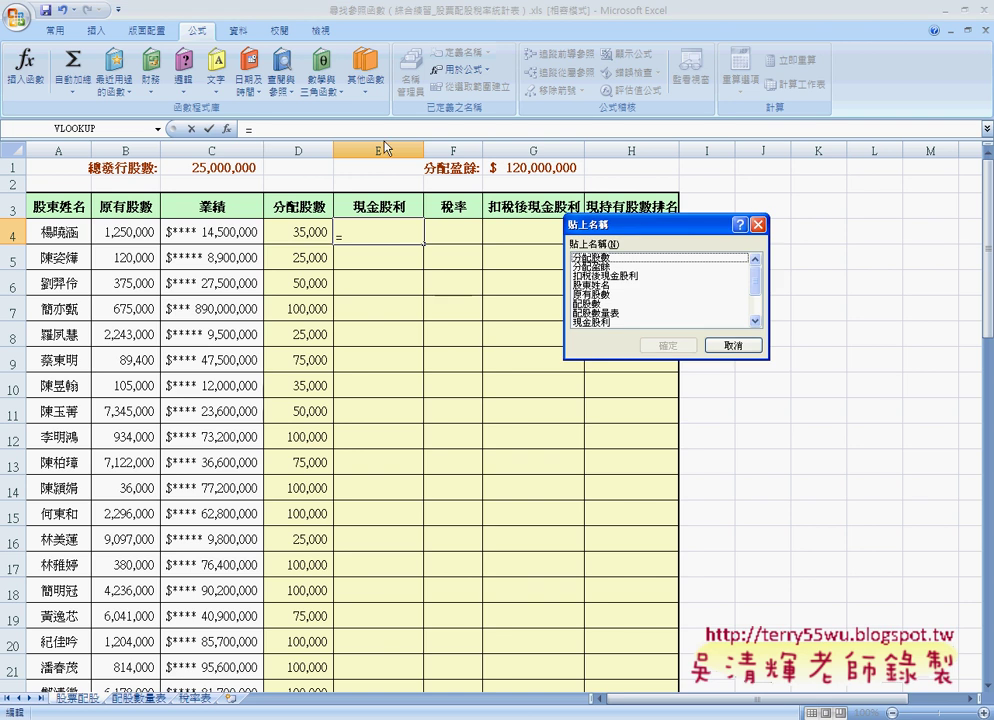
left_click(598, 295)
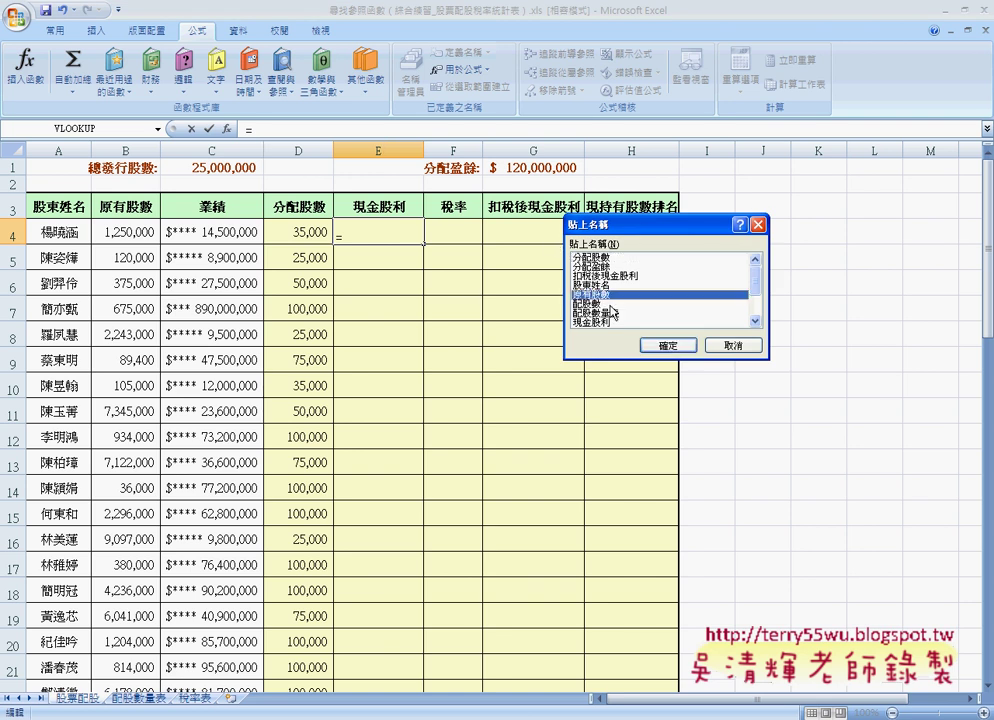
left_click(661, 344)
Add +分配股數 and wrap the sum in an opening parenthesis.
type("+")
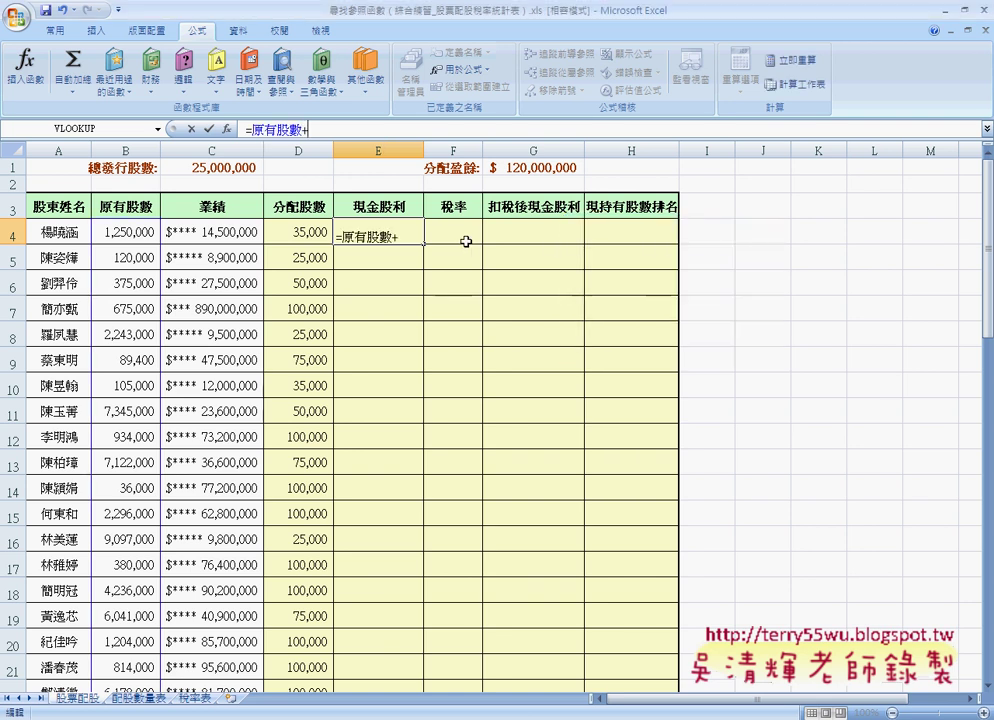
key("F3")
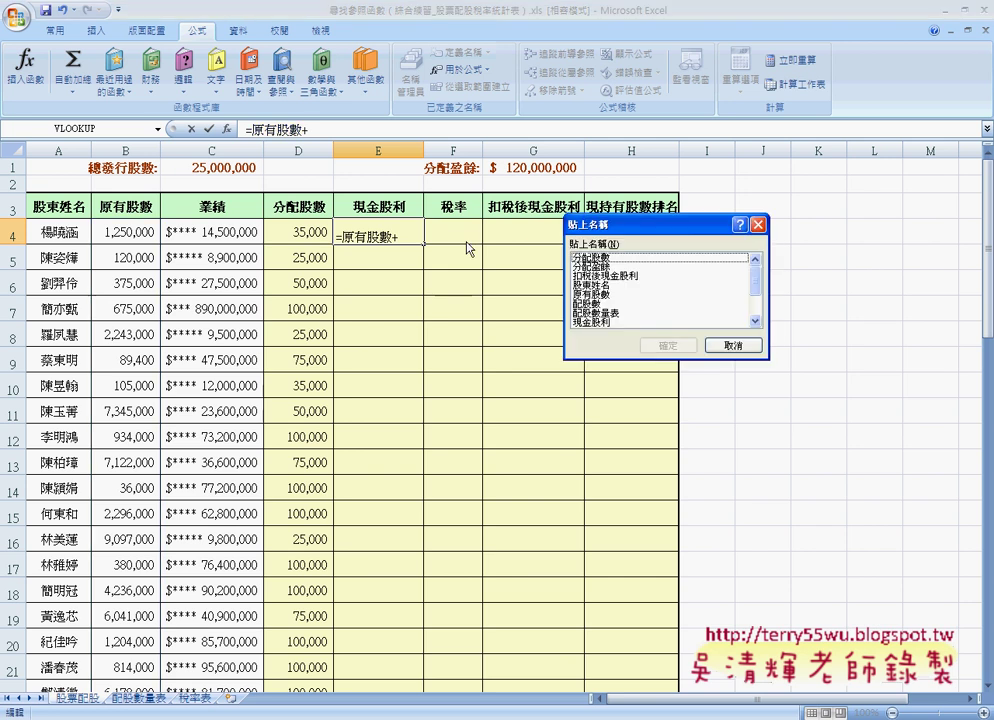
left_click(605, 257)
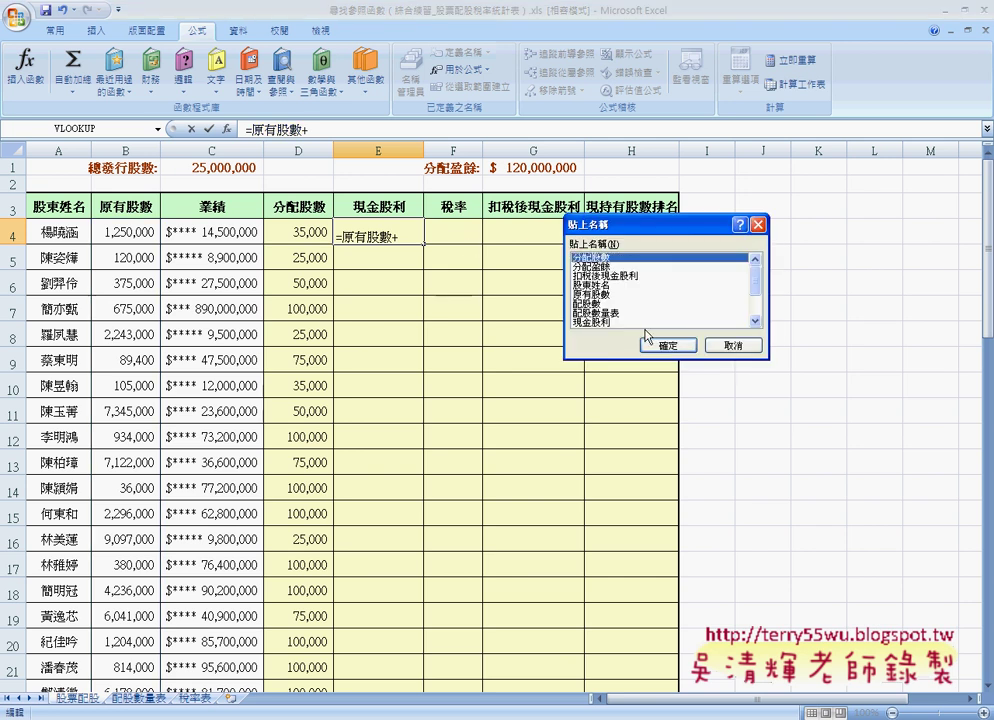
left_click(648, 340)
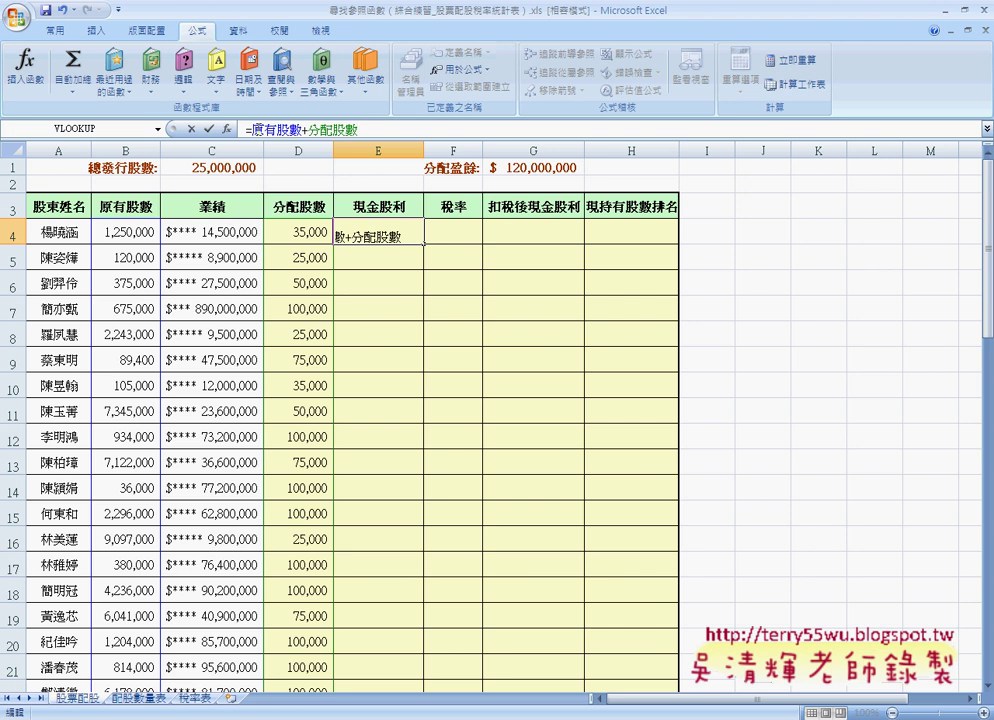
left_click(255, 130)
type("(")
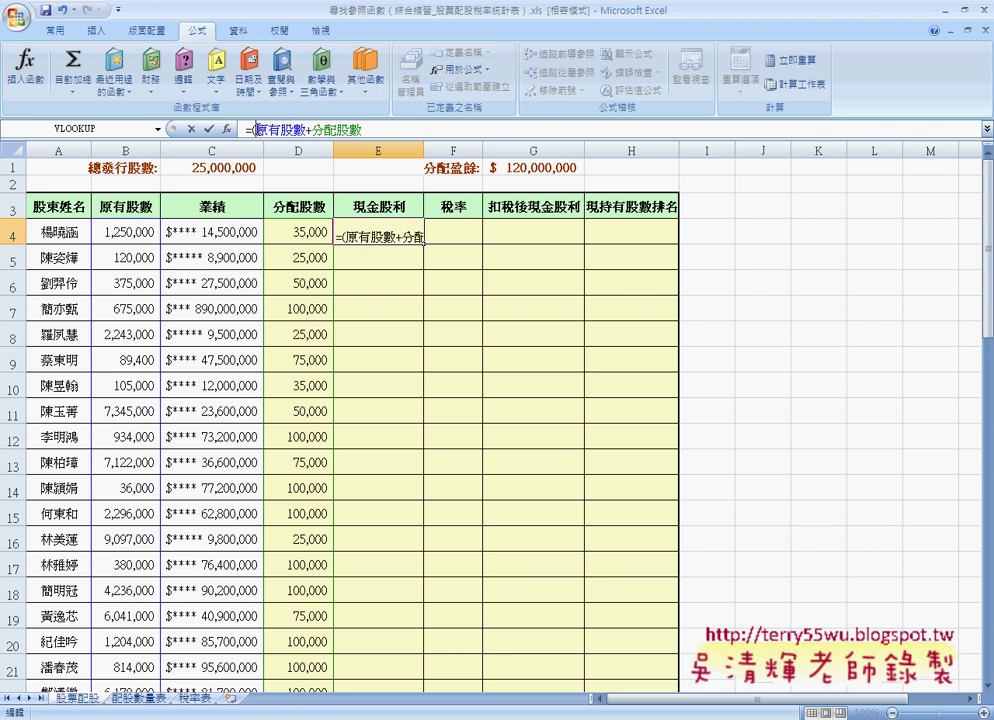
left_click(385, 130)
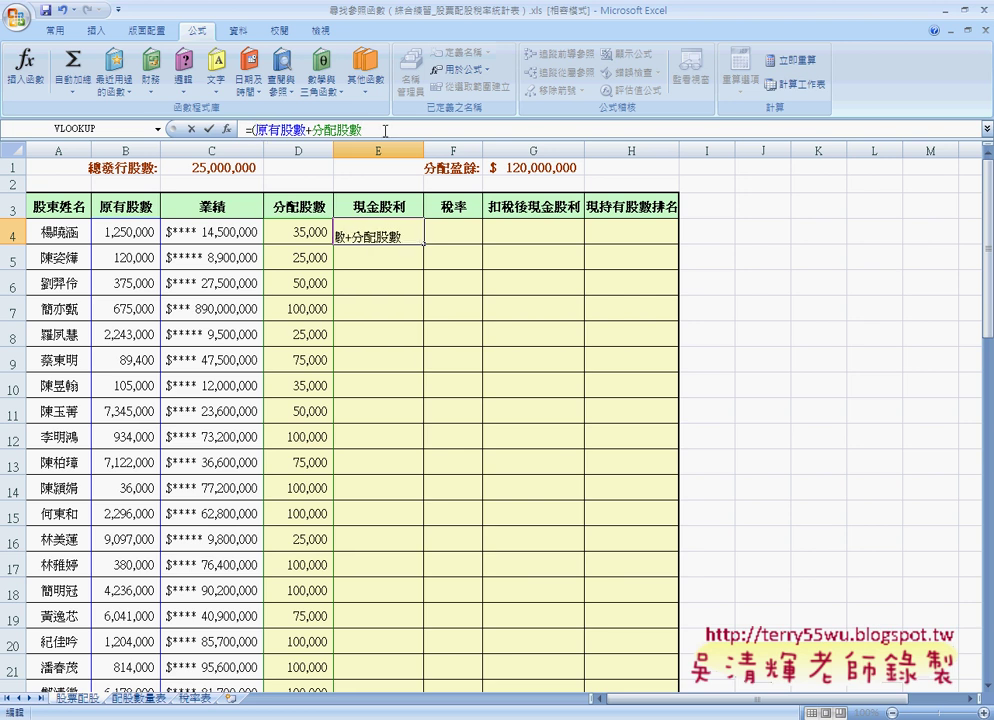
Close the parenthesis and divide by the 總發行股數 name.
type(")/")
key("F3")
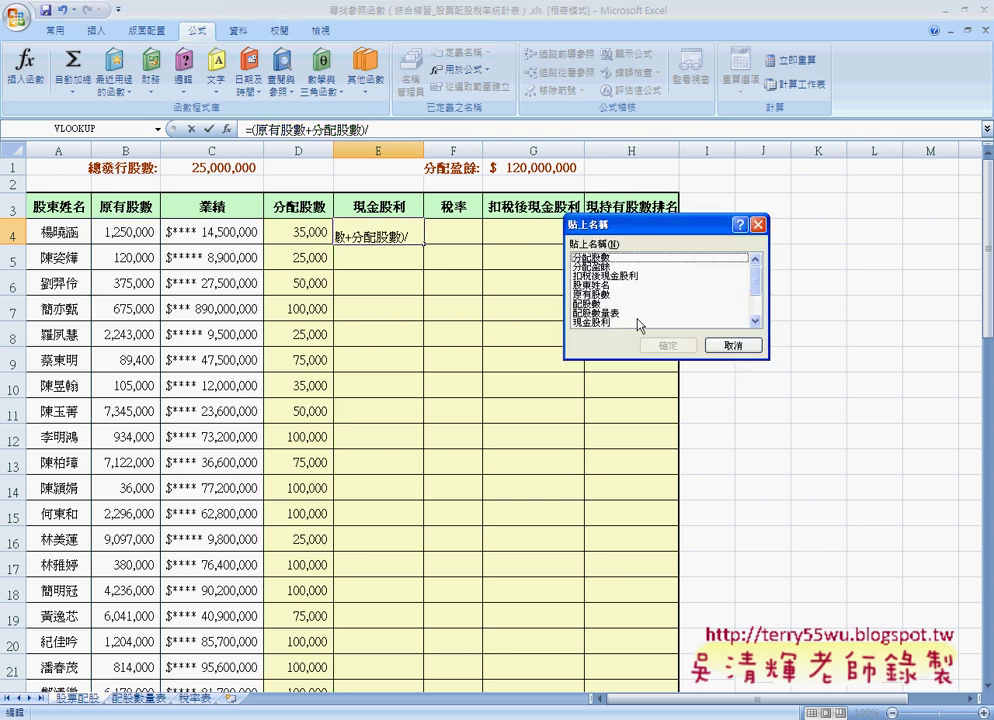
scroll(640, 320, "down", 2)
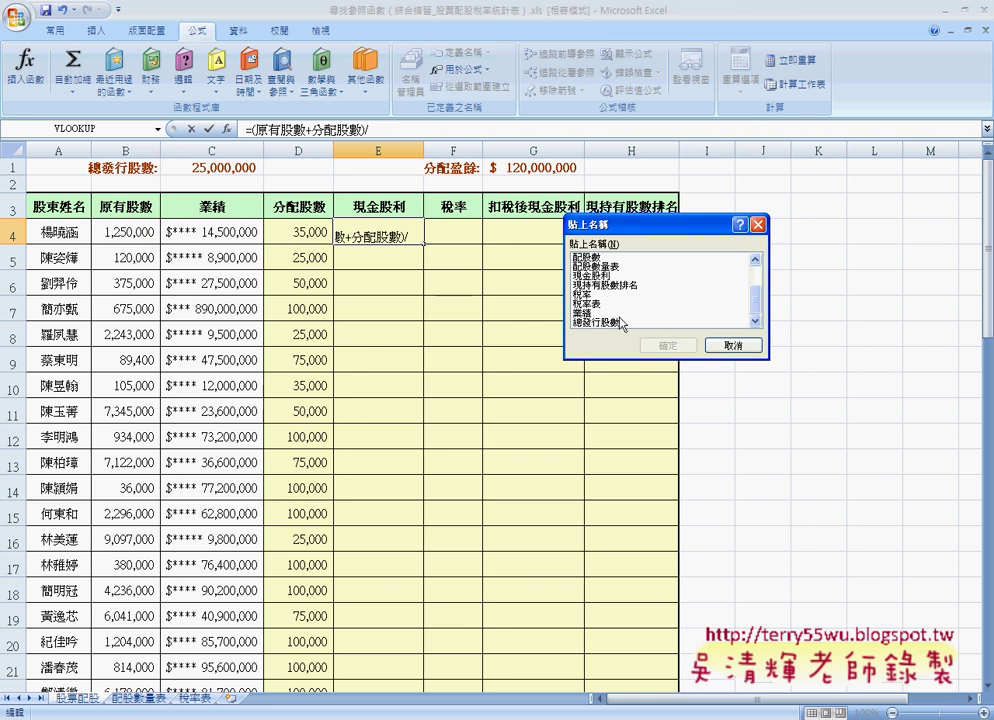
left_click(621, 323)
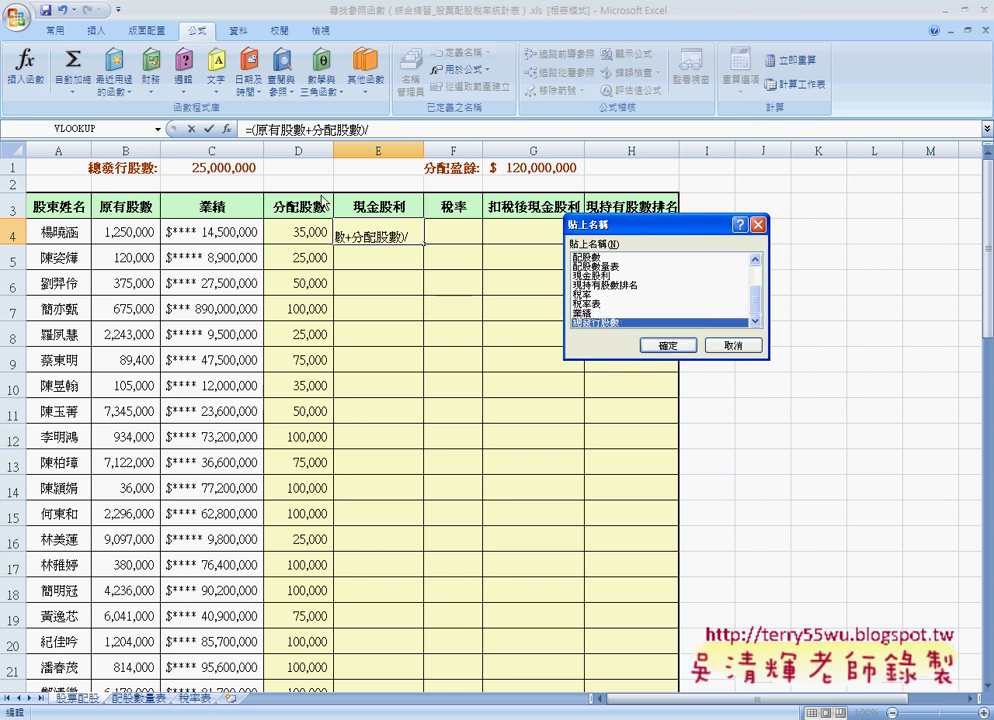
left_click(669, 346)
Multiply by 分配盈餘, commit E4 ($6,168,000), and fill it down column E.
type("*")
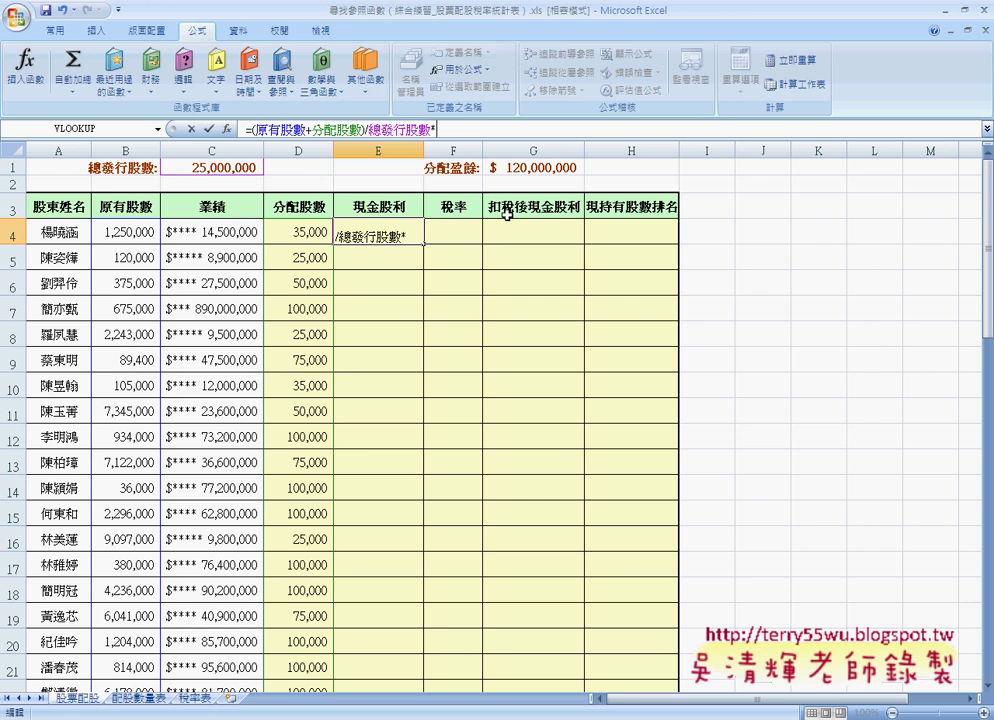
key("F3")
key("Down")
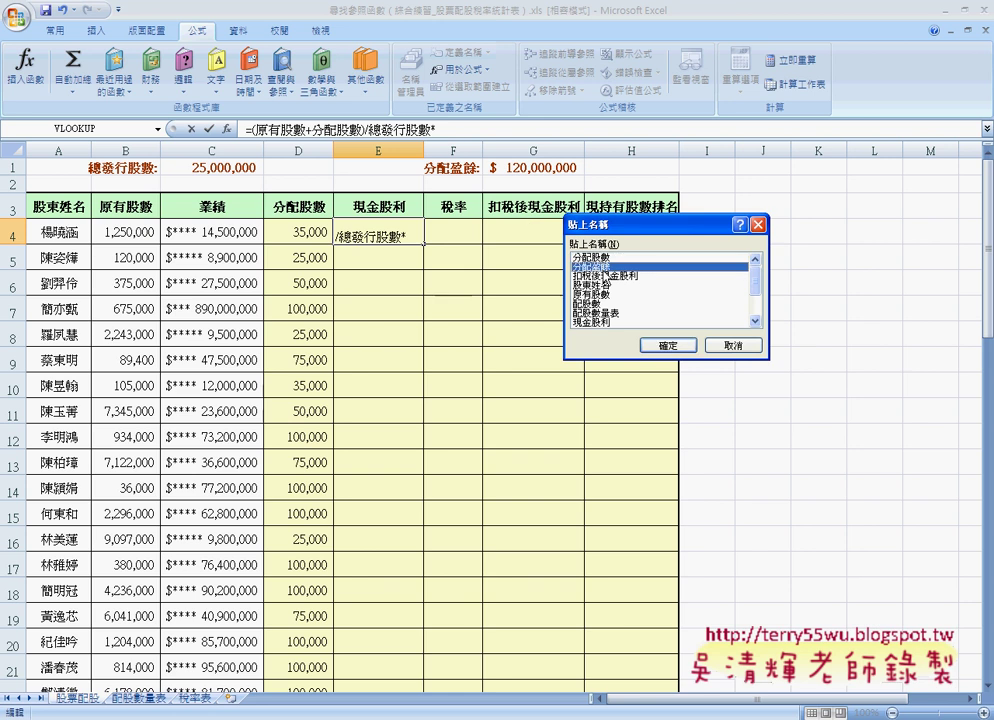
key("Return")
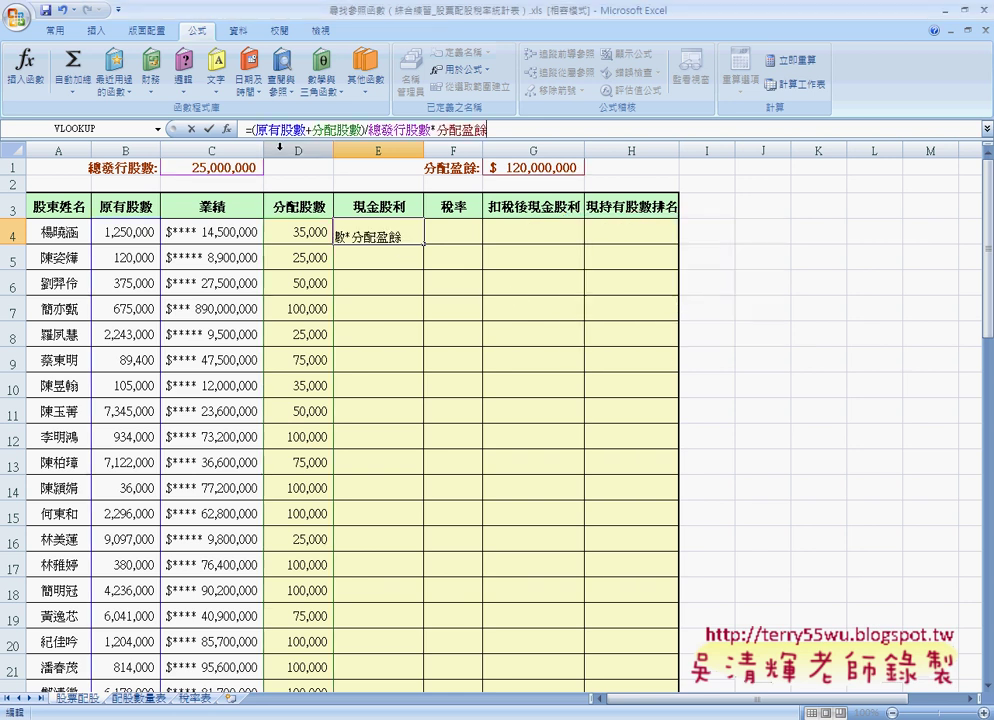
left_click(207, 130)
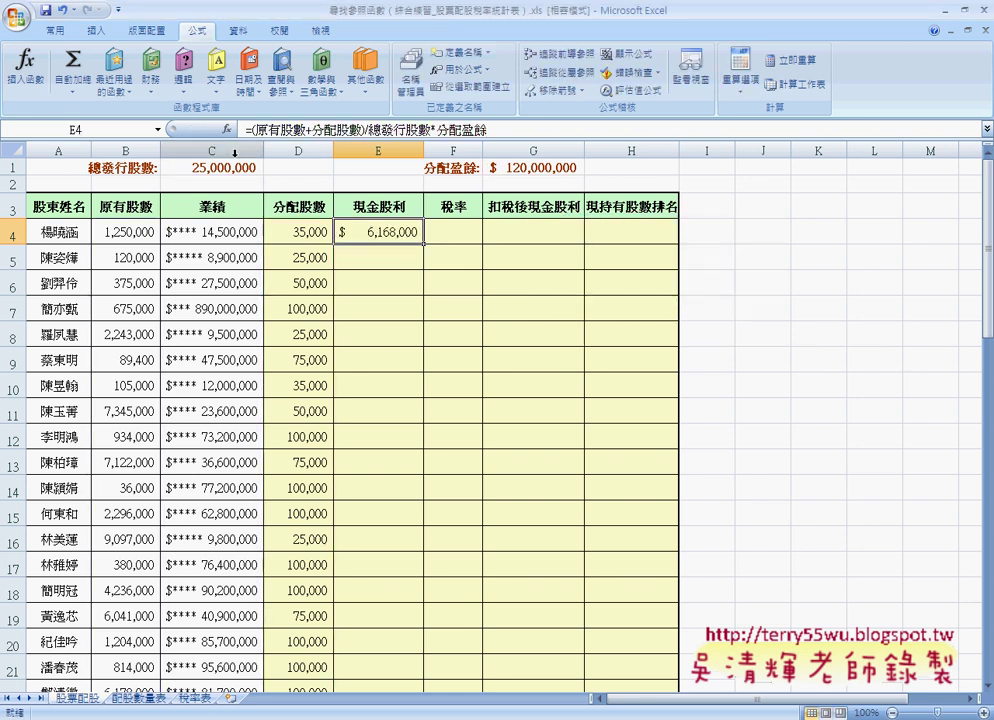
double_click(424, 245)
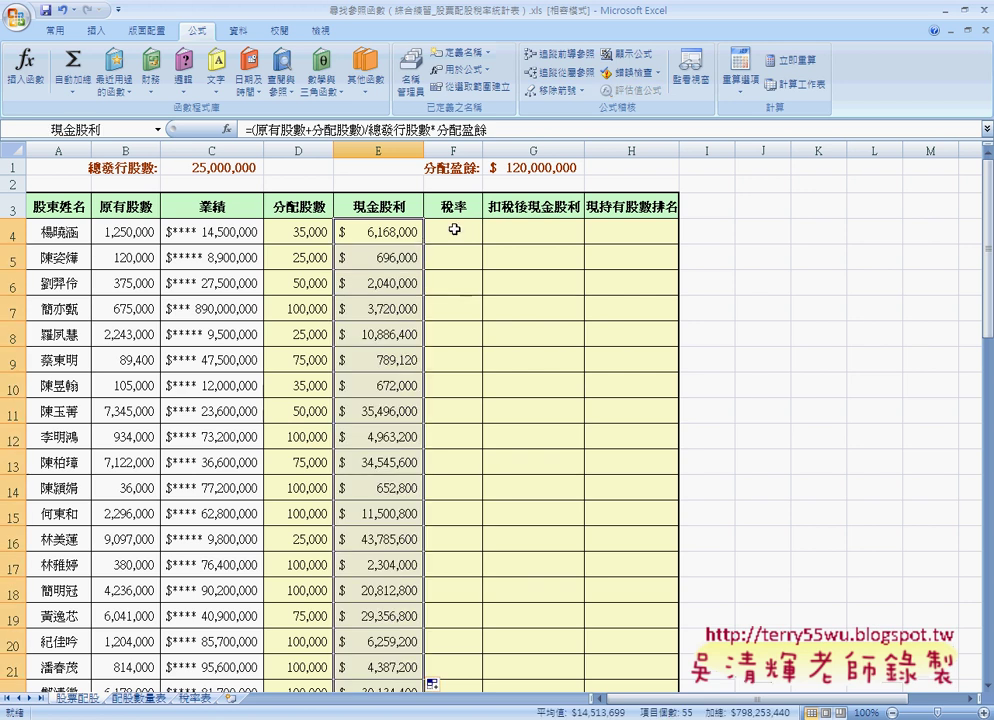
left_click(467, 233)
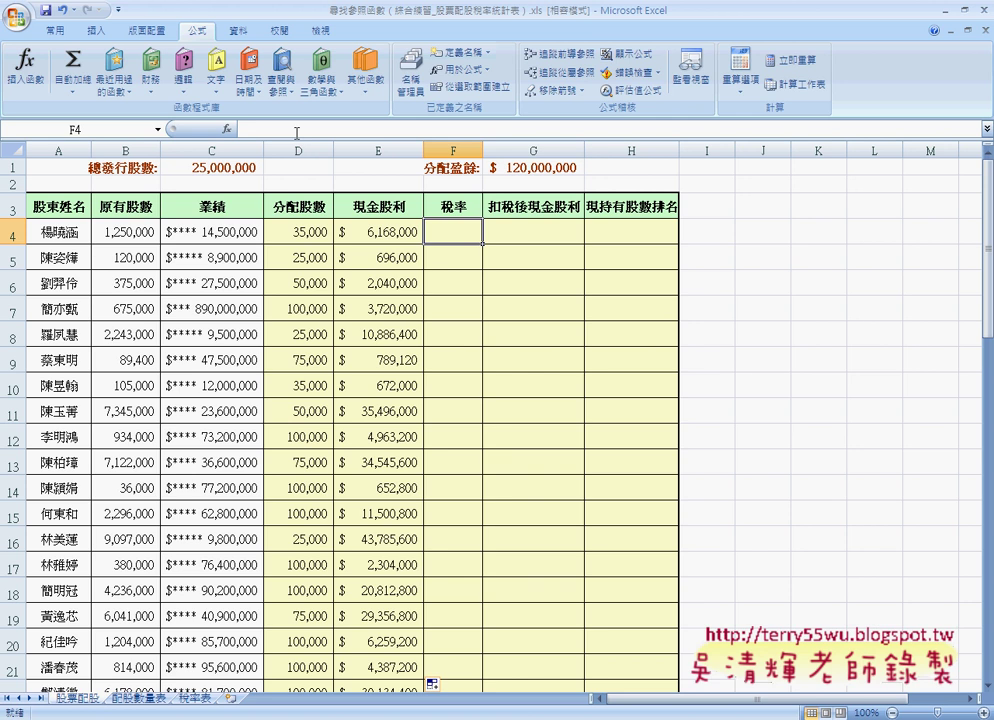
key("ctrl+Tab")
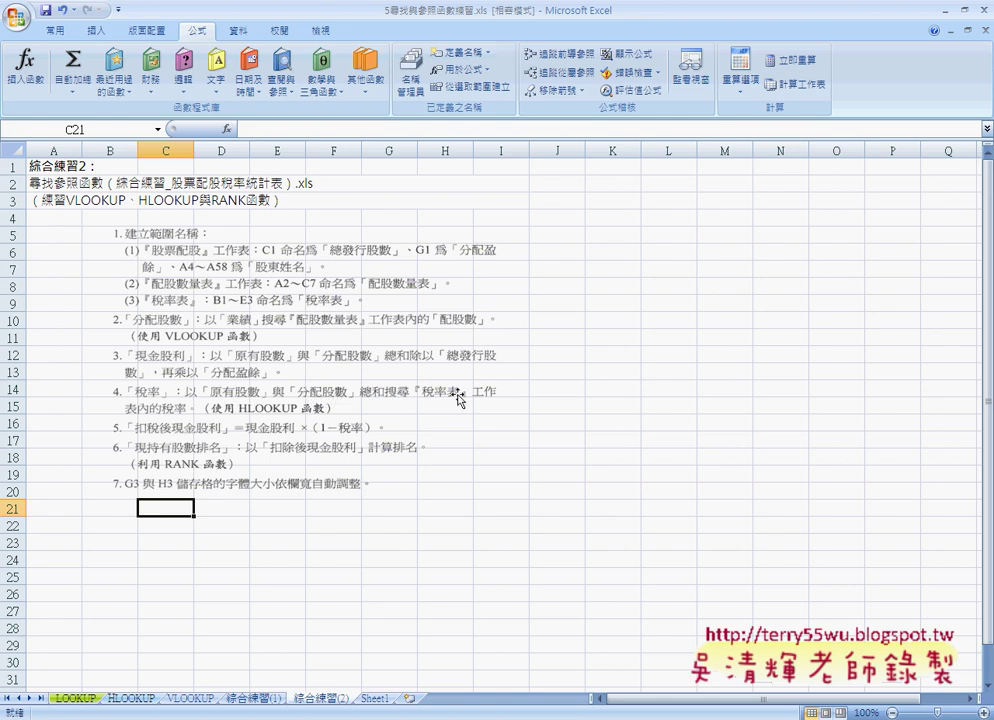
left_click(946, 10)
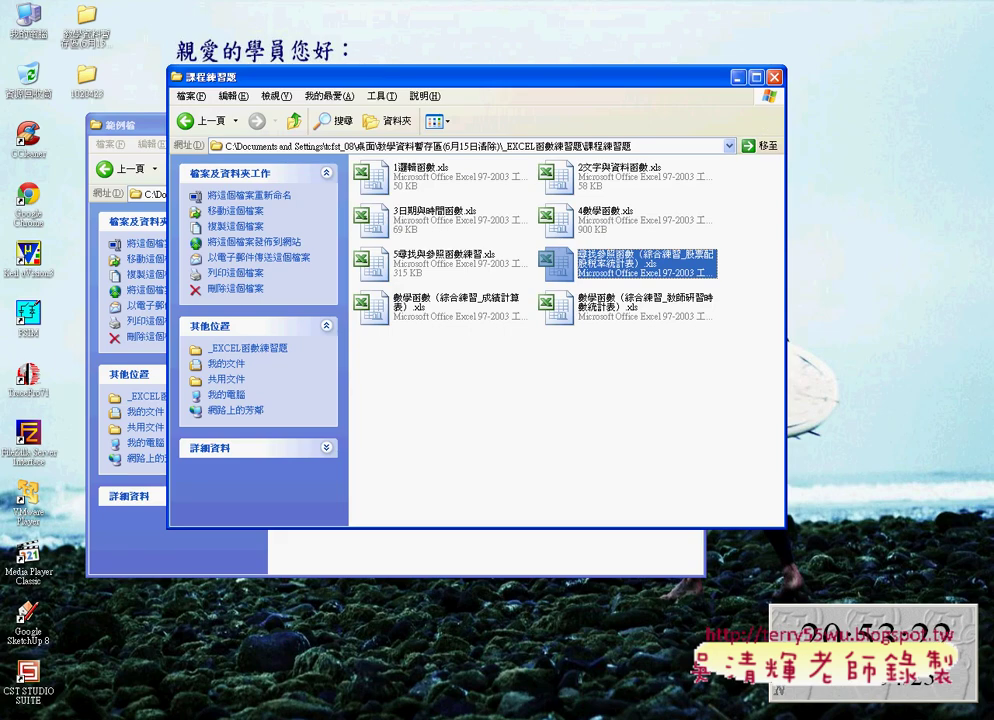
left_click(620, 710)
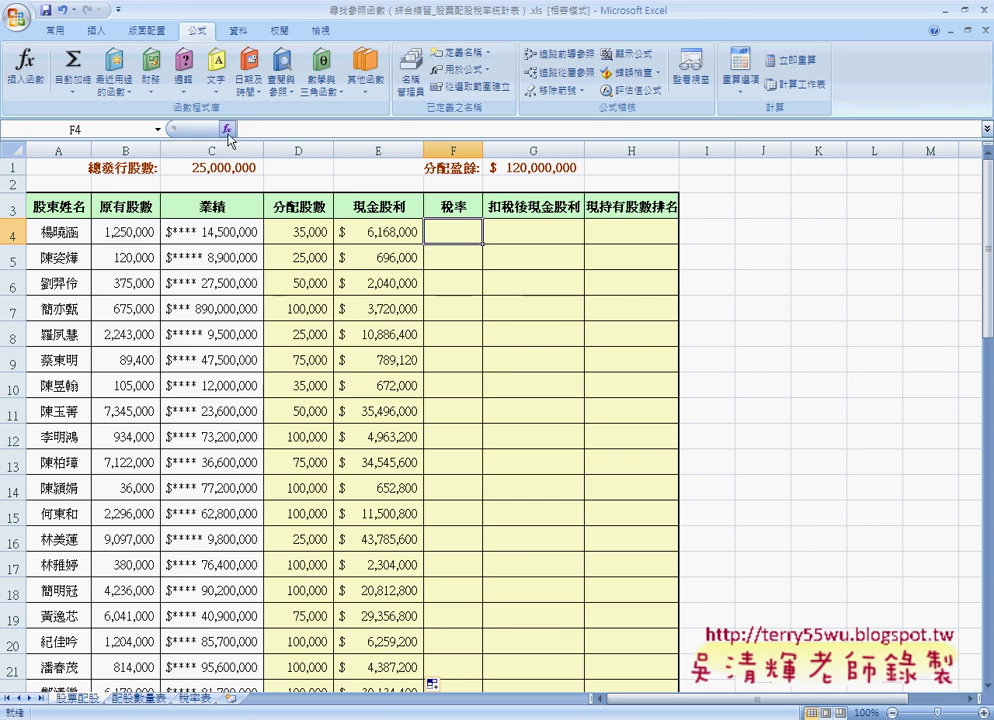
Review the HLOOKUP description, then view the 稅率表 sheet's 6%, 8%, 12%, 15% brackets.
left_click(228, 130)
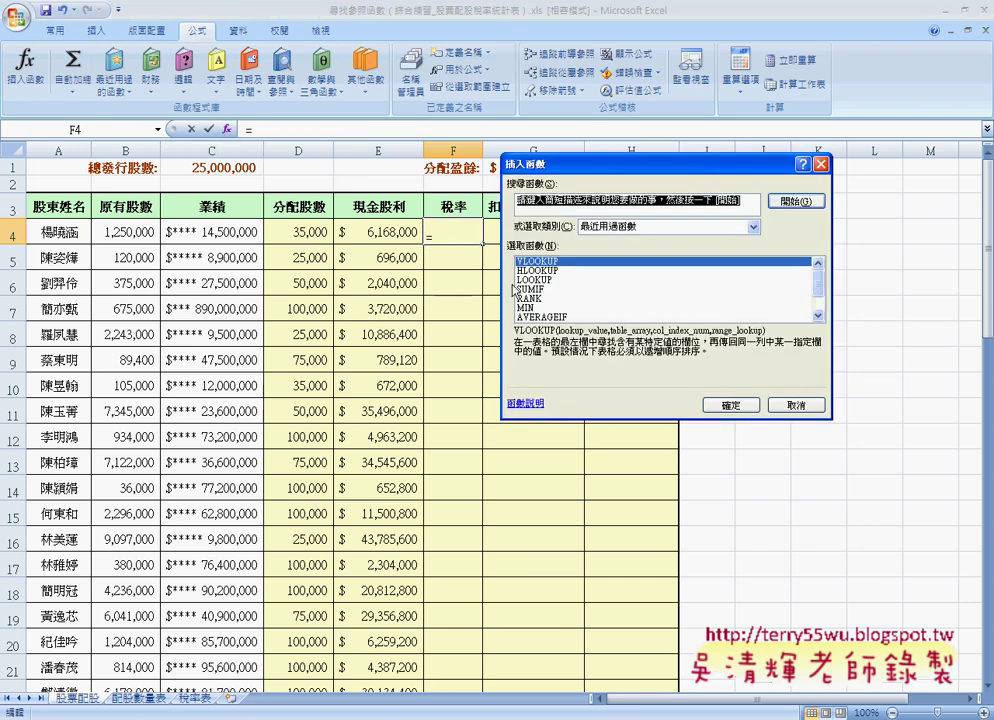
left_click(535, 270)
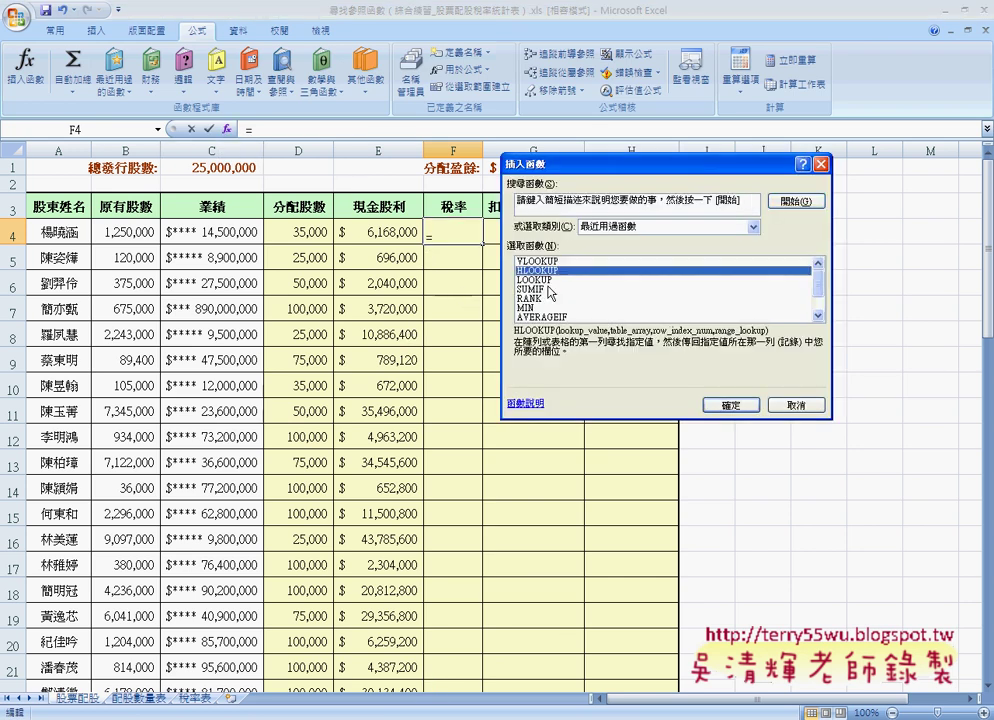
left_click(793, 405)
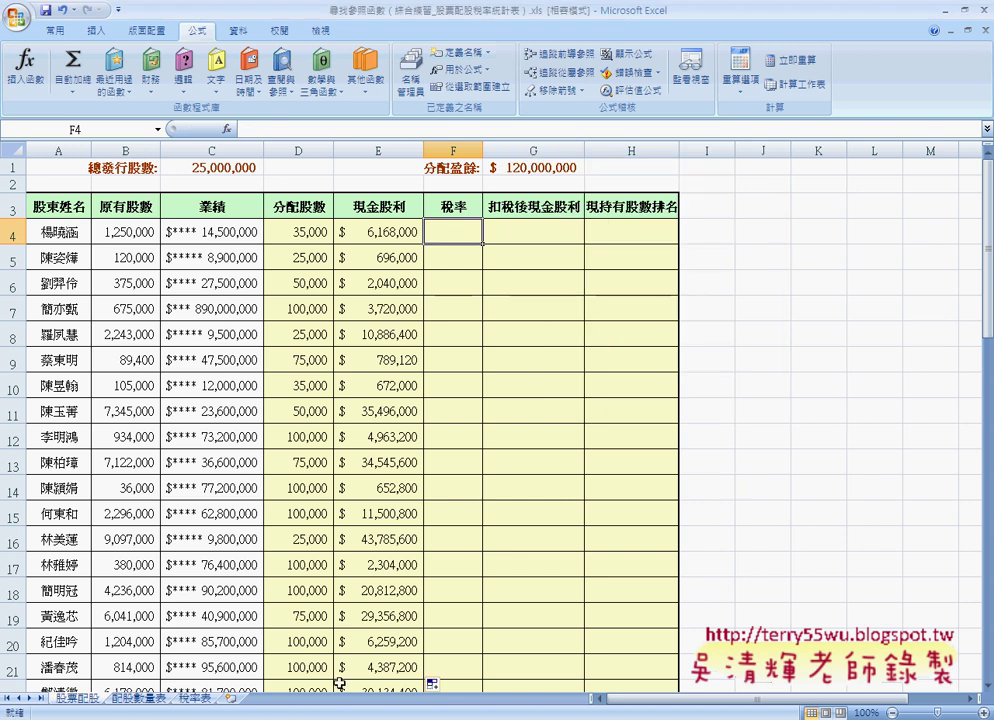
left_click(193, 699)
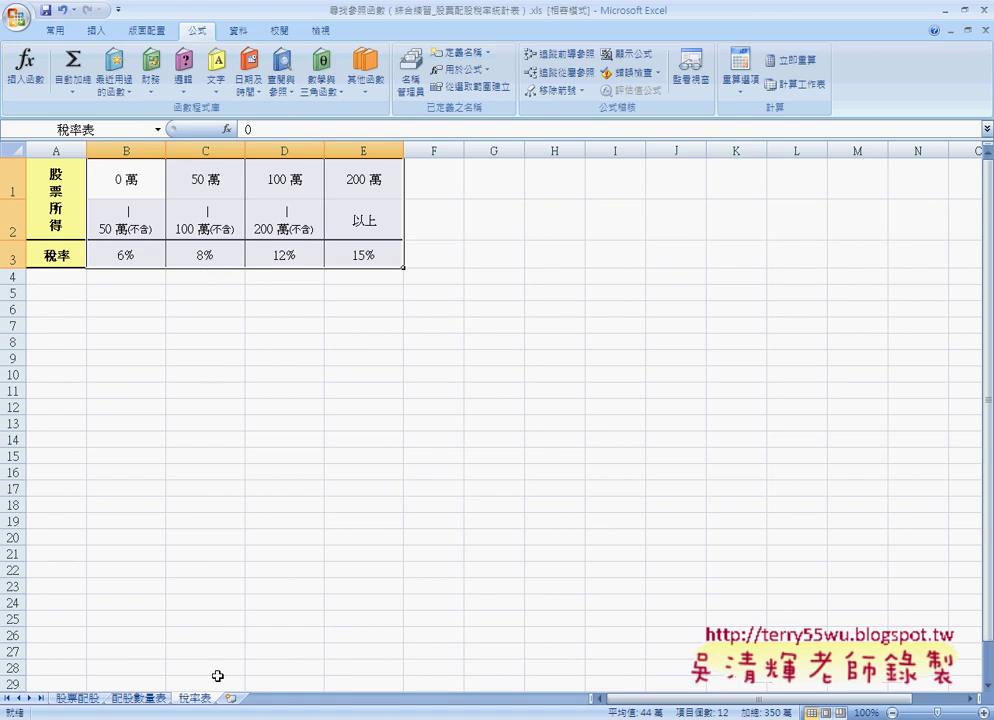
left_click(85, 698)
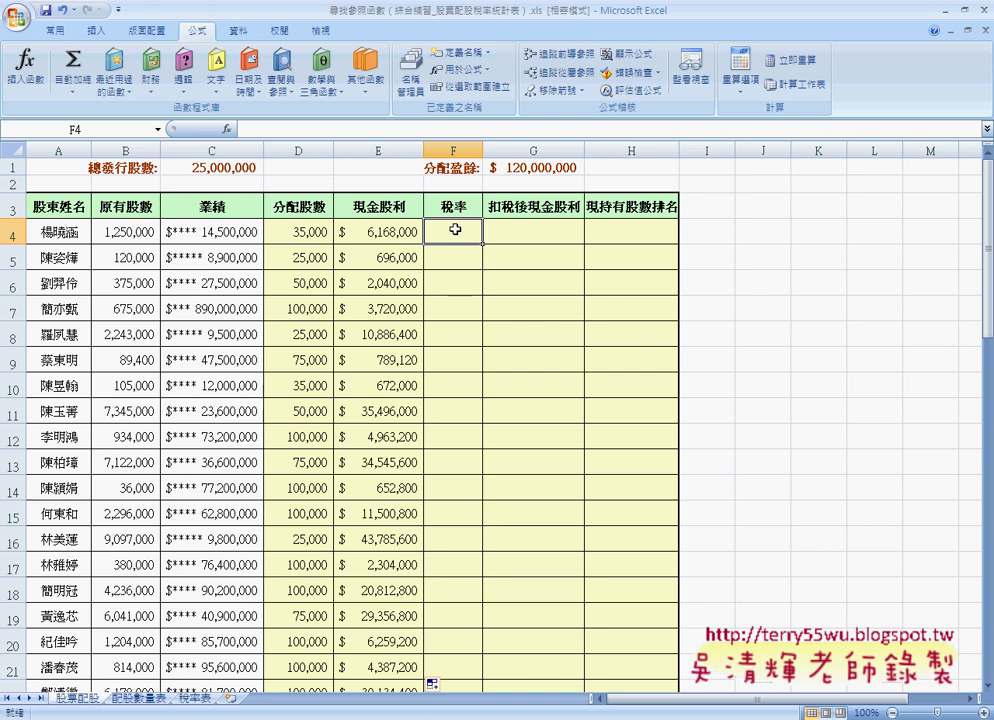
Insert HLOOKUP in F4 and enter 原有股數+ as its Lookup_value.
left_click(227, 129)
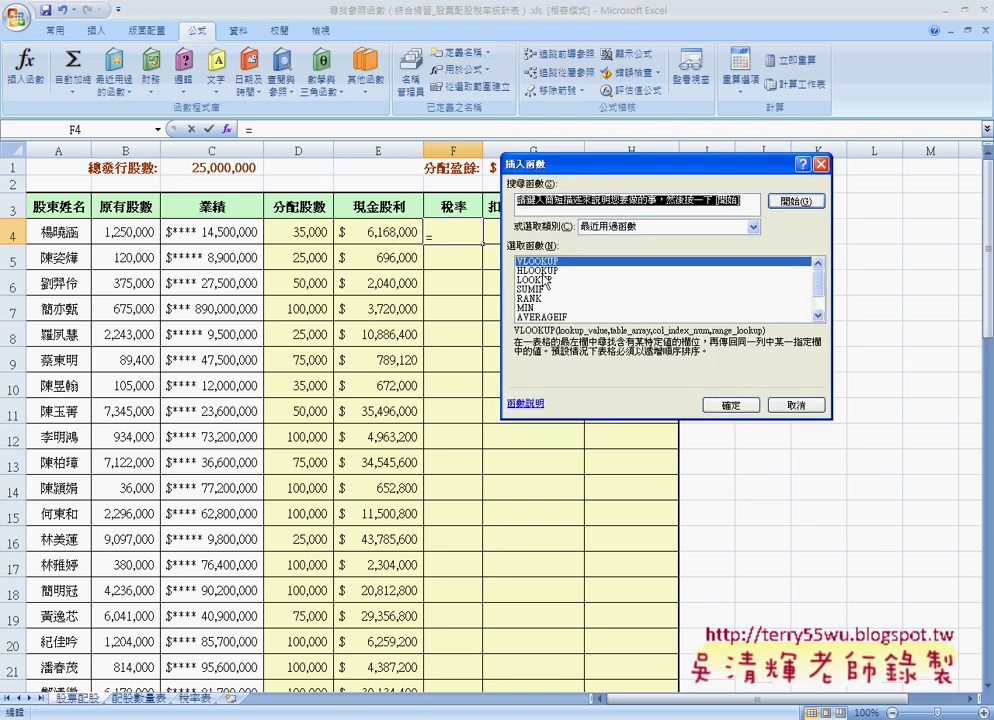
left_click(545, 270)
left_click(731, 405)
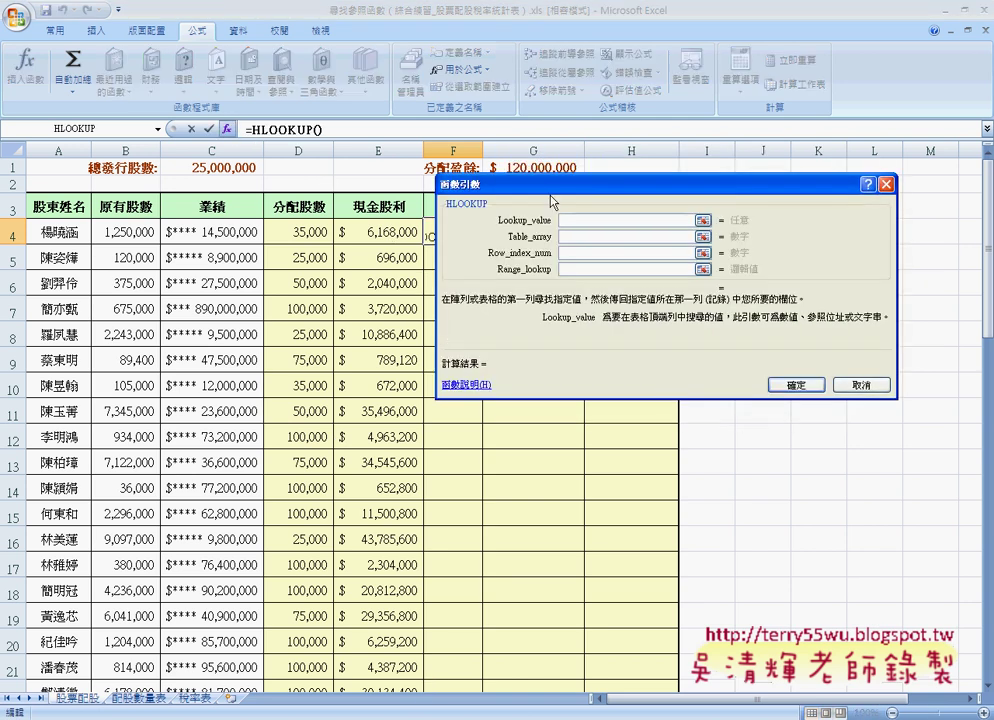
left_click_drag(550, 186, 401, 275)
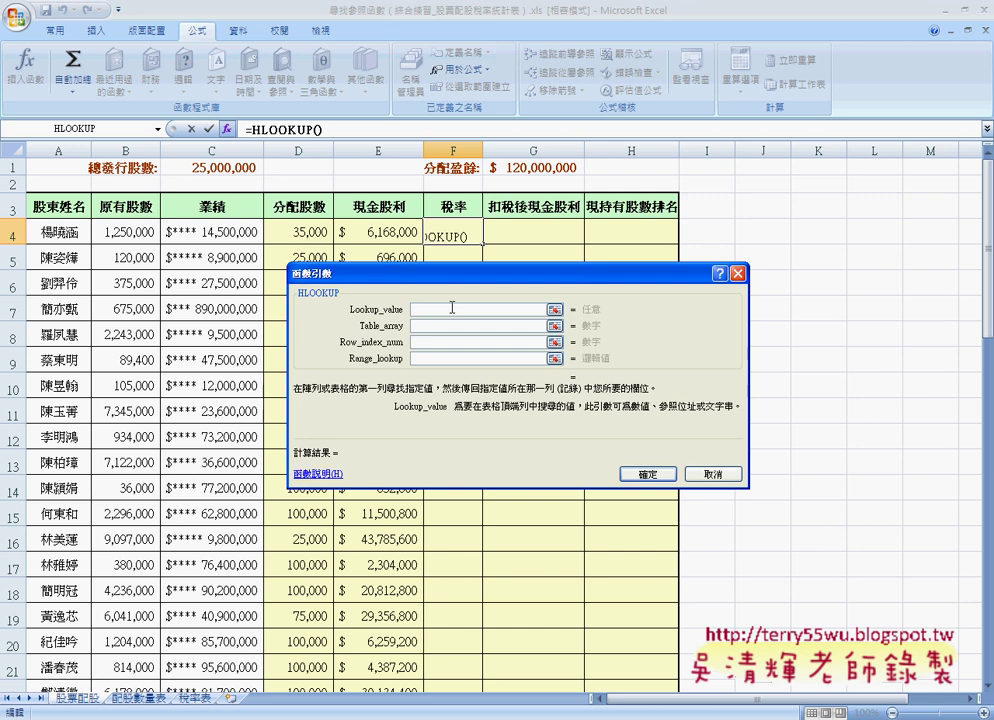
key("F3")
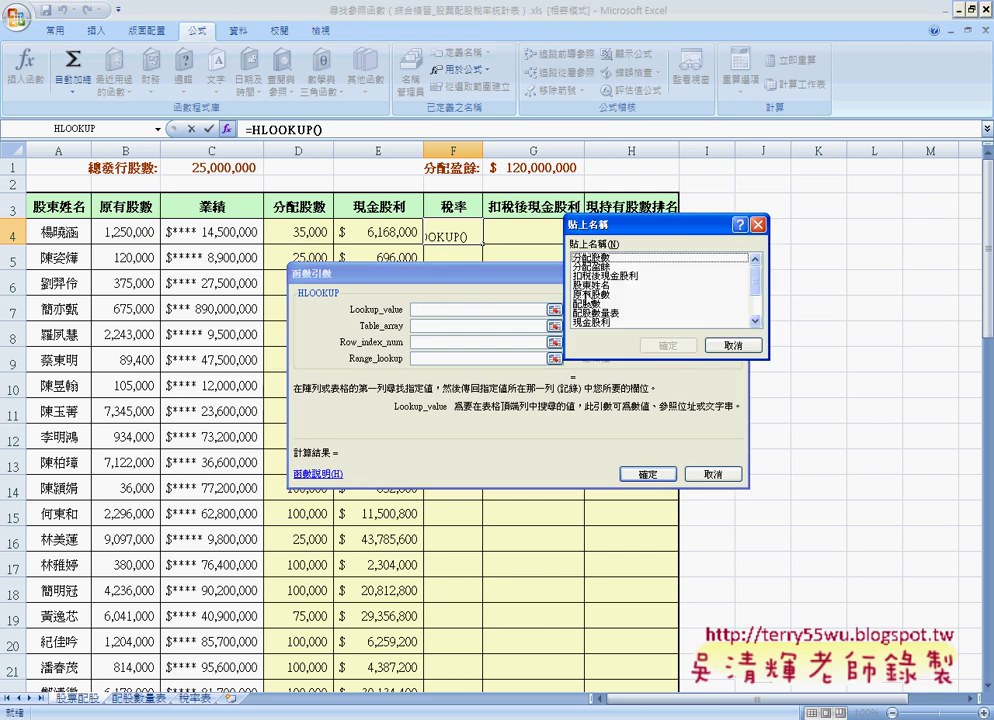
left_click(611, 295)
left_click(667, 345)
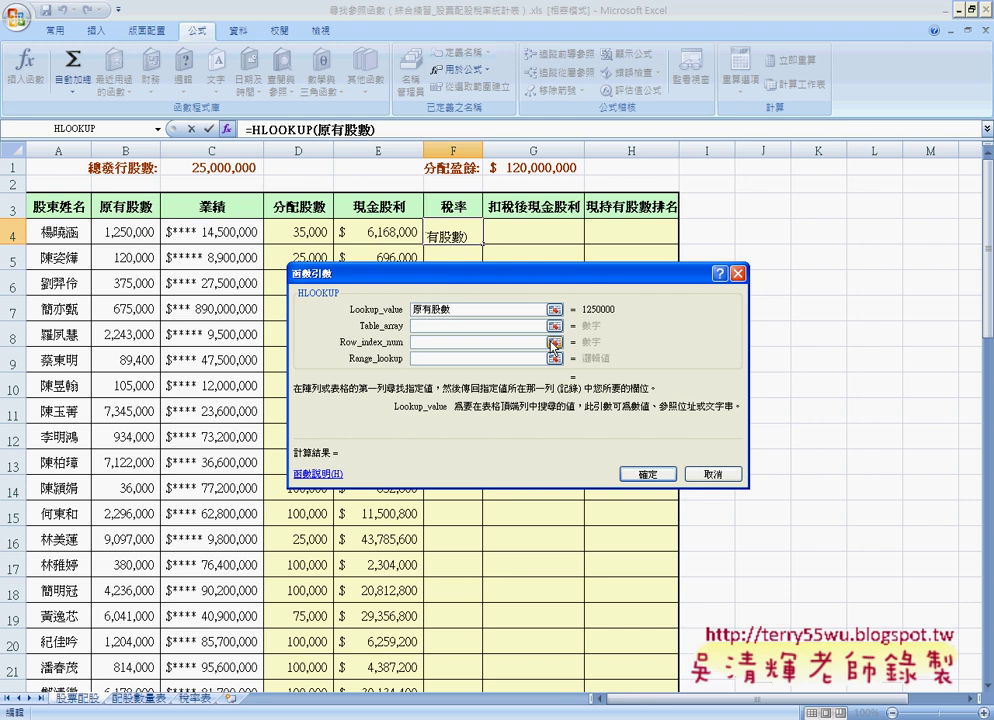
type("+")
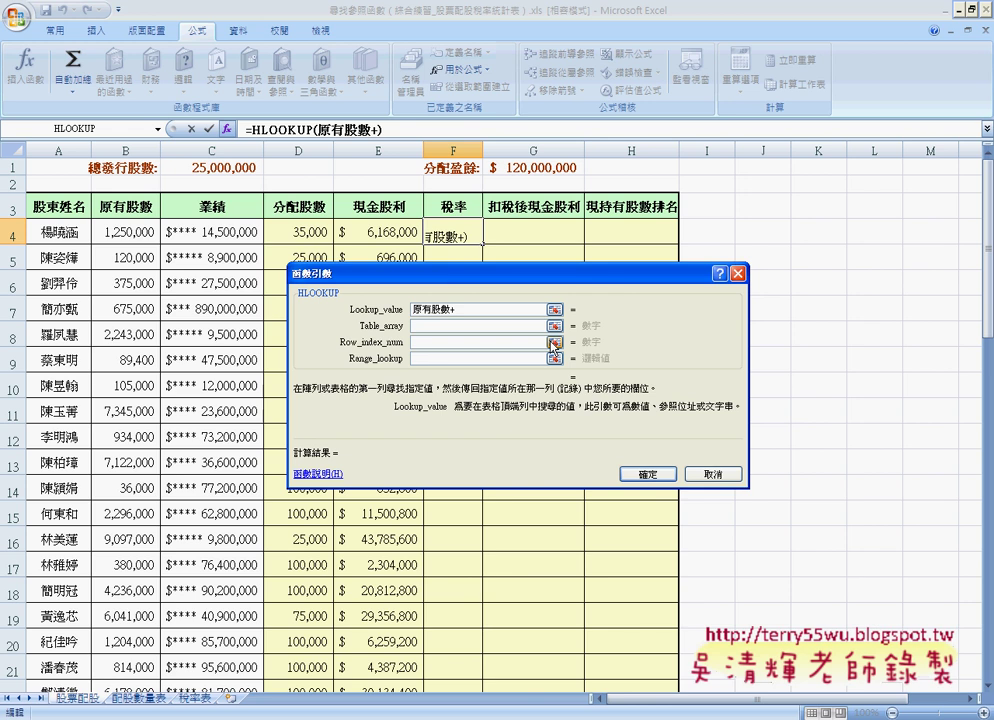
Delete the 分配股數 name mistakenly pasted into the Table_array argument.
left_click(442, 327)
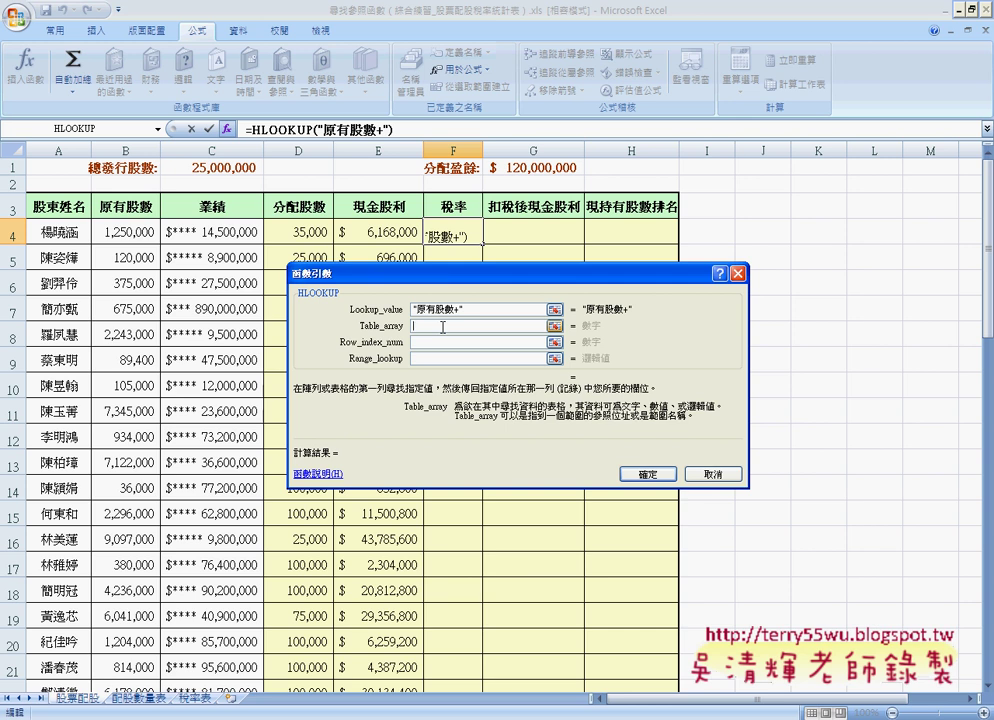
key("F3")
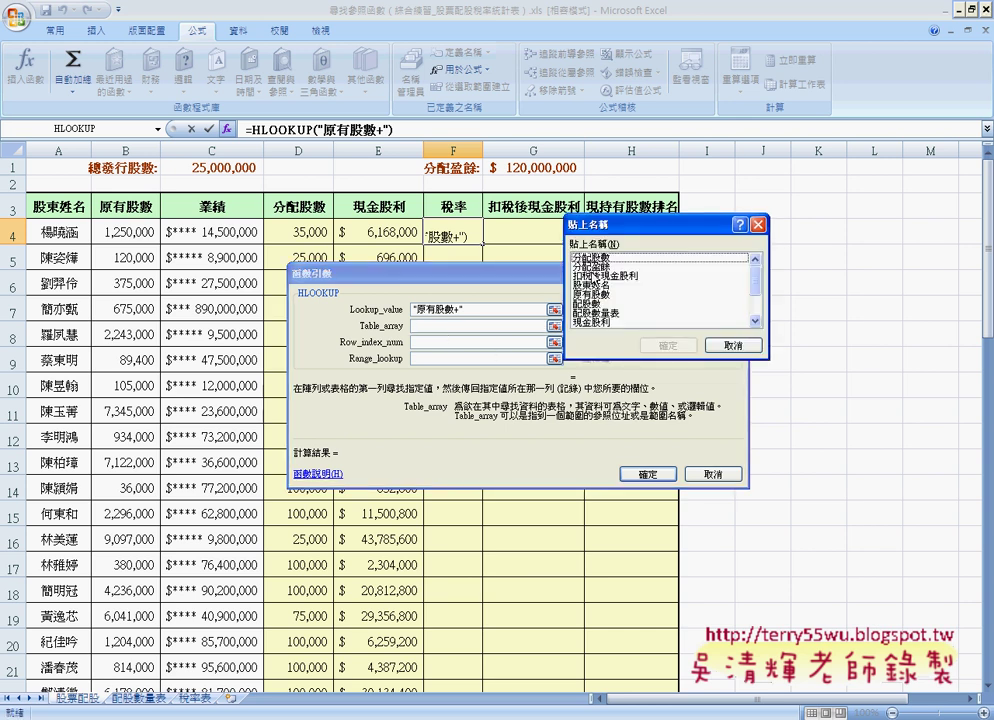
left_click(600, 257)
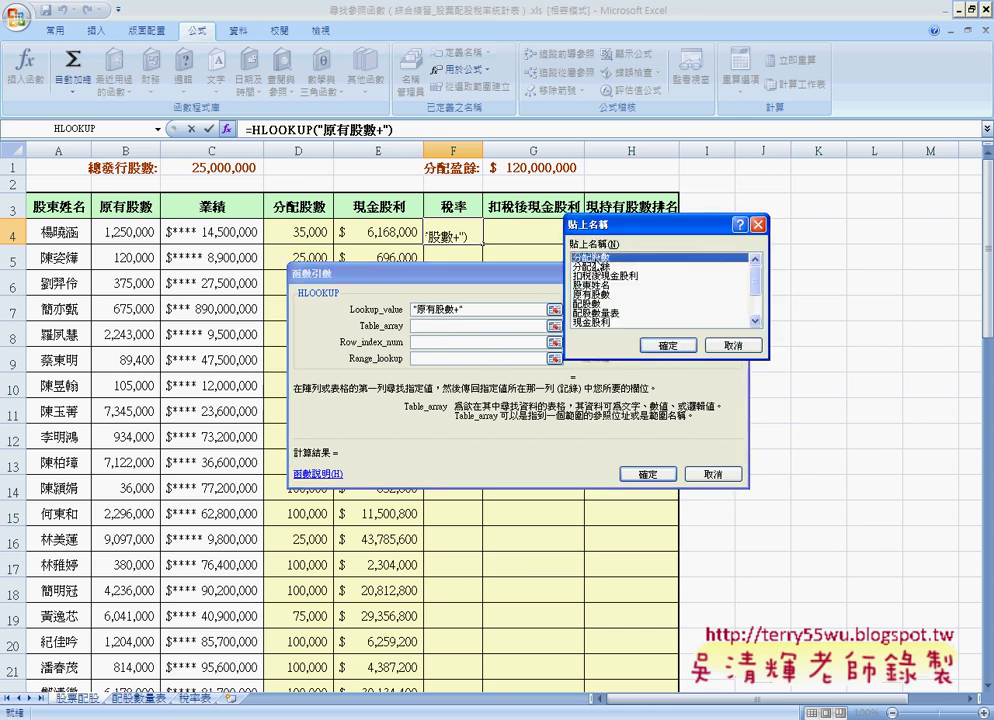
left_click(661, 346)
double_click(461, 327)
key("ctrl+c")
right_click(458, 325)
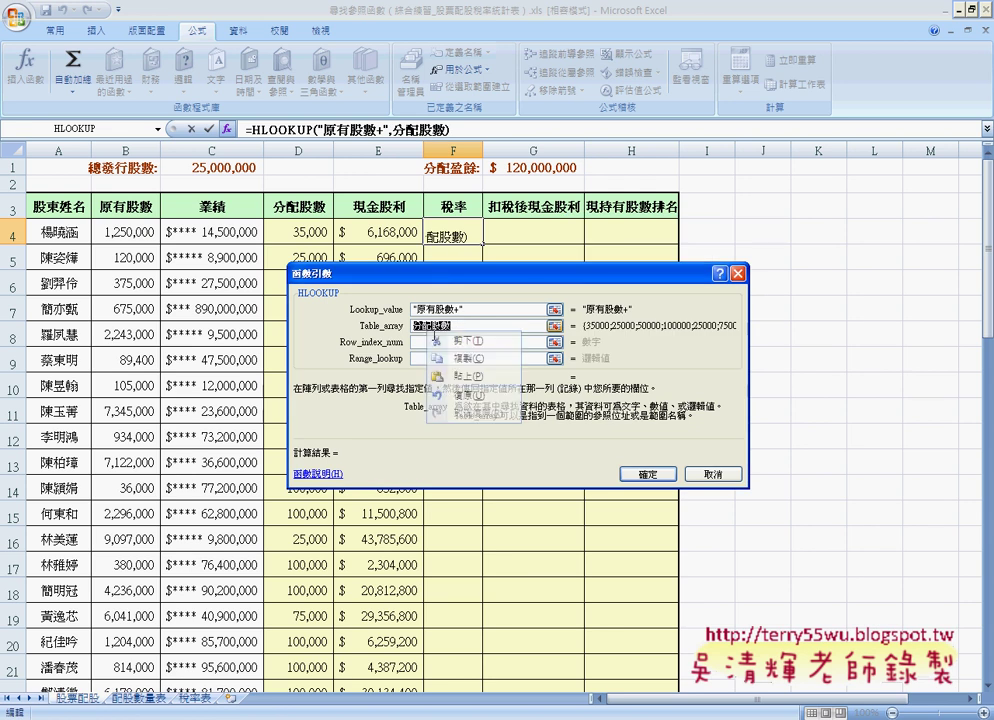
left_click(480, 398)
Paste 分配股數 after 原有股數+ in the Lookup_value argument.
left_click(461, 309)
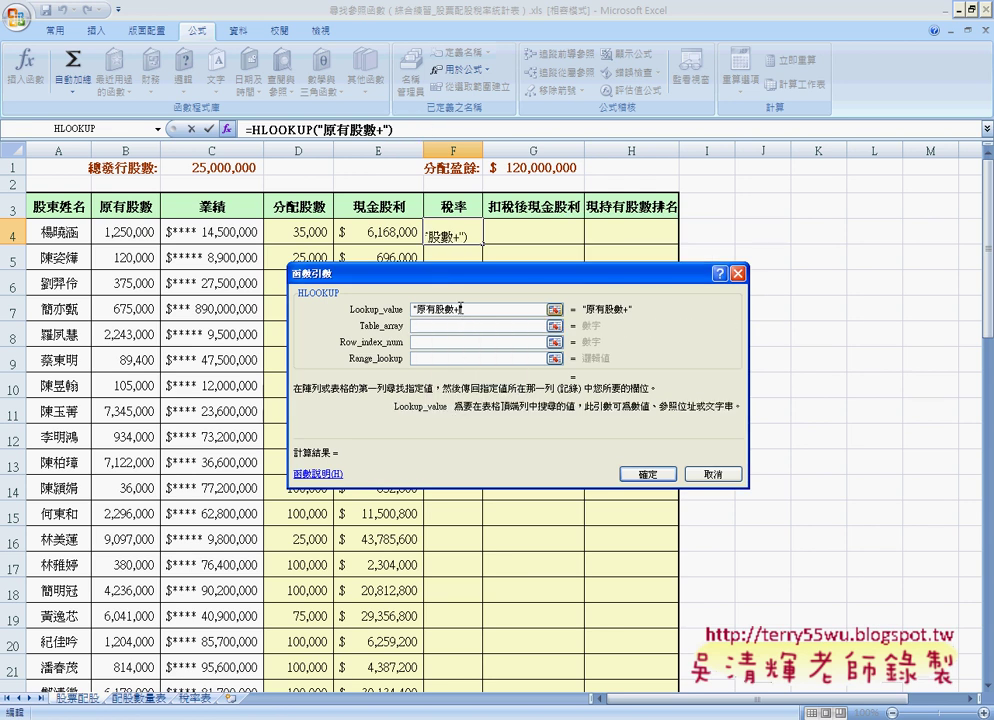
key("ctrl+v")
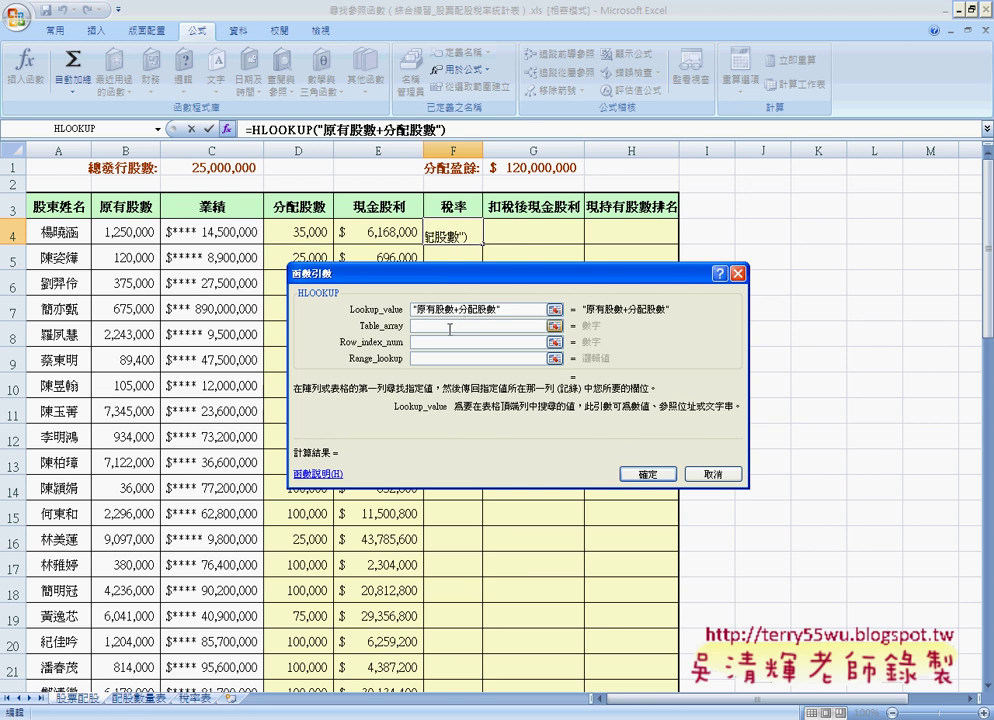
left_click(449, 328)
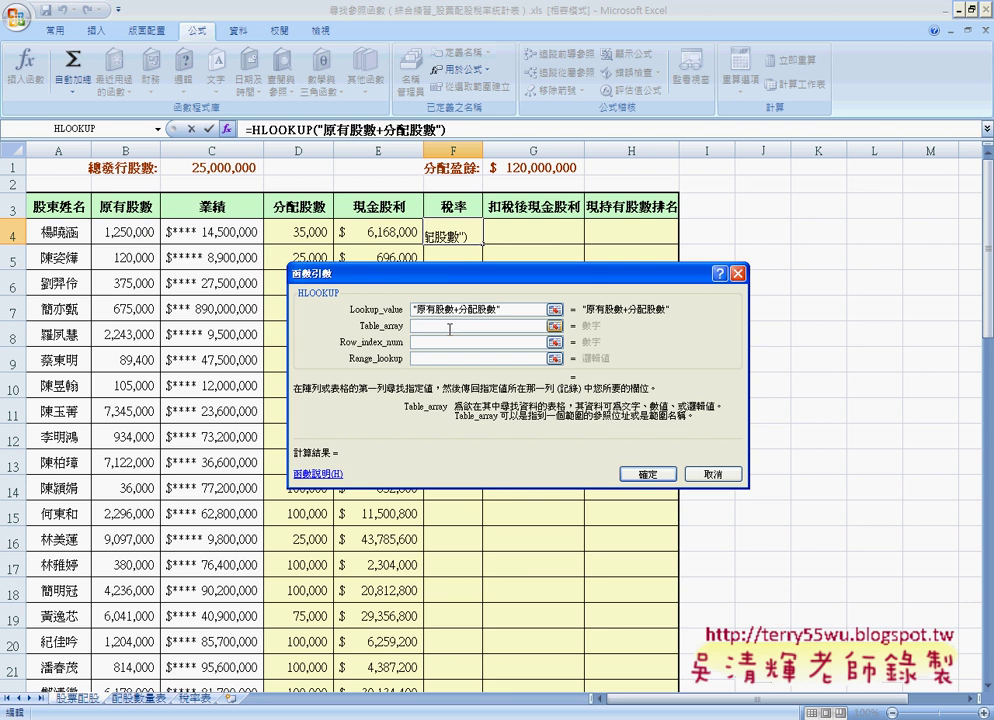
key("F3")
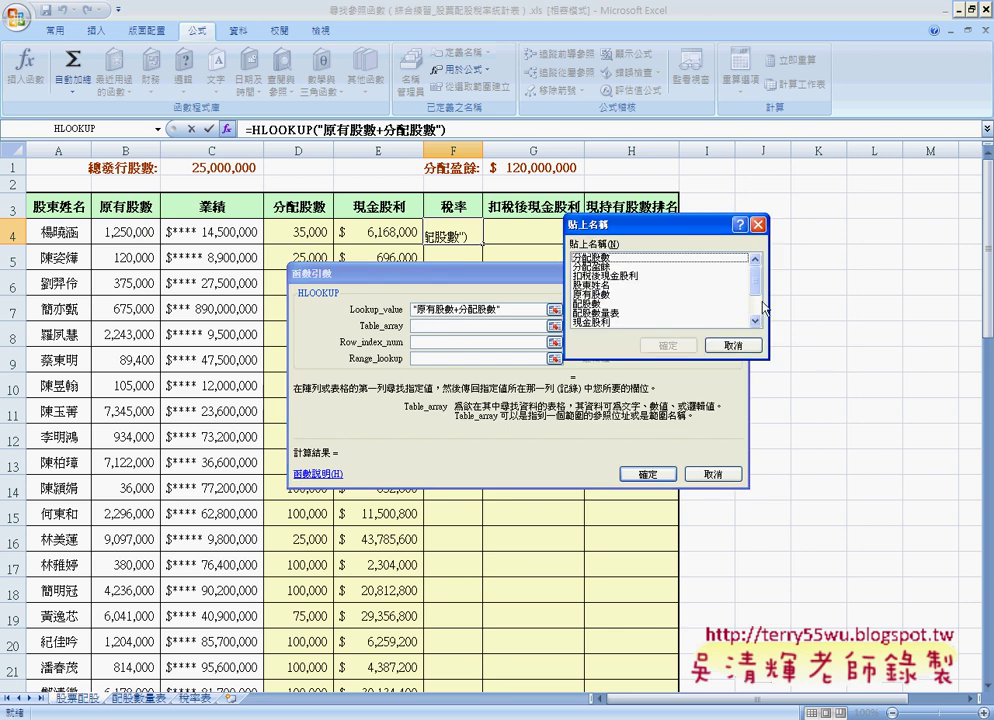
Set Table_array to 稅率表, Row_index_num to 3 and Range_lookup to 1.
scroll(764, 308, "down", 2)
left_click(610, 304)
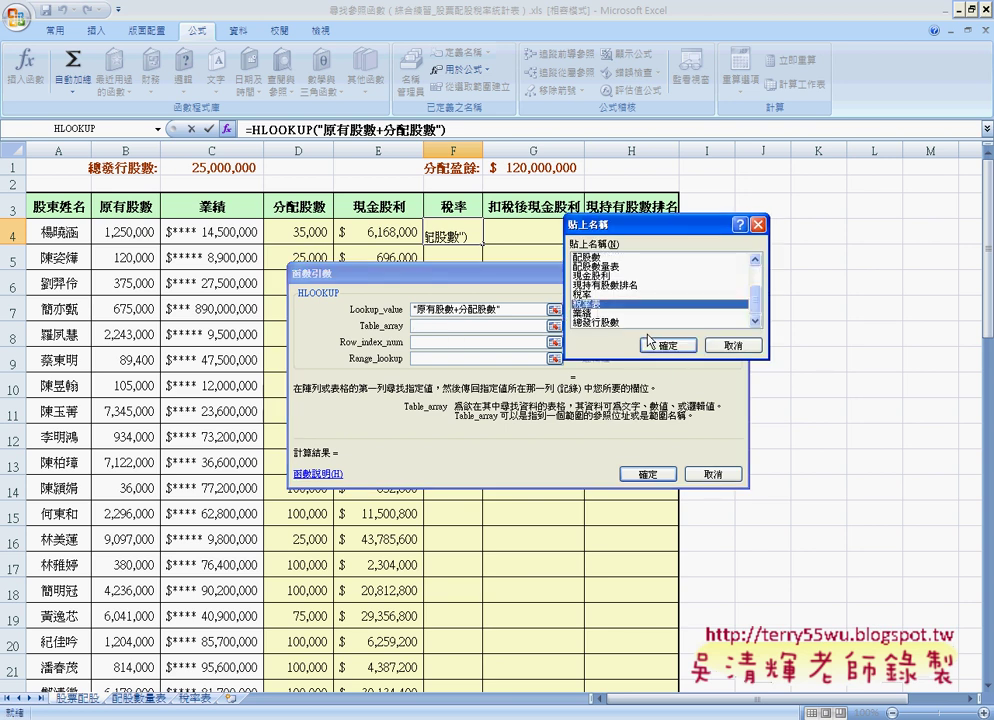
left_click(648, 343)
left_click(501, 343)
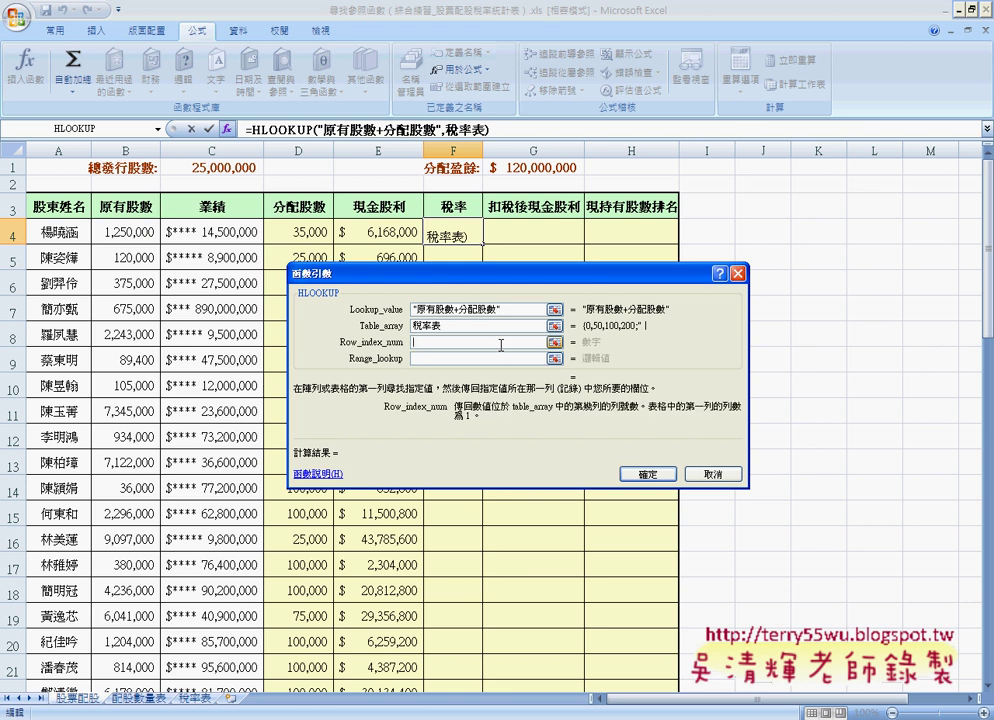
type("3")
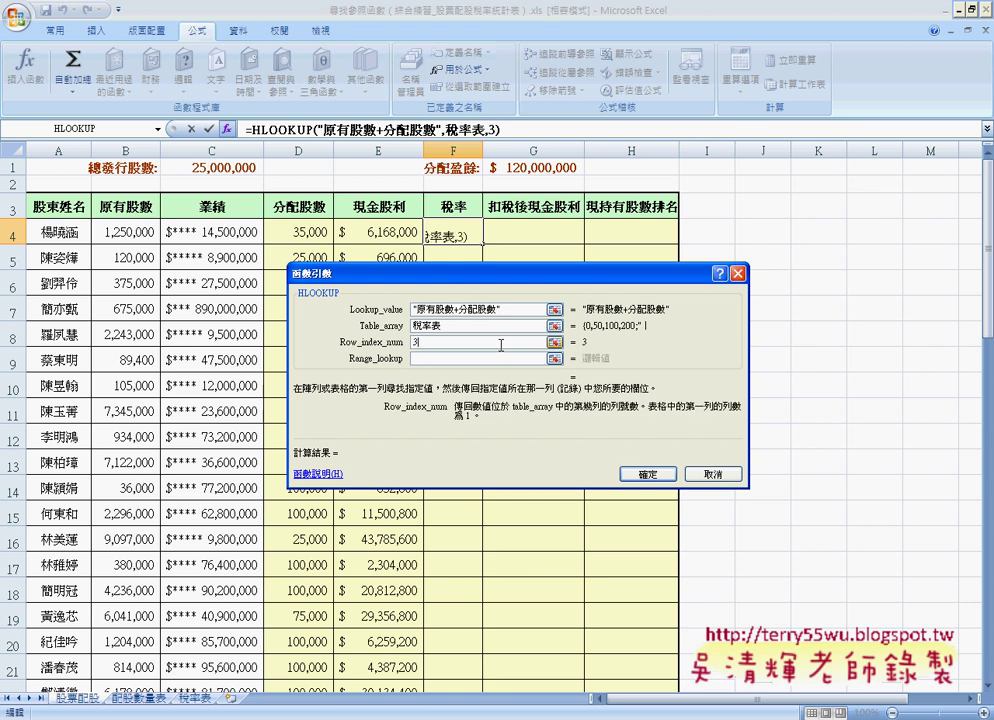
left_click(488, 358)
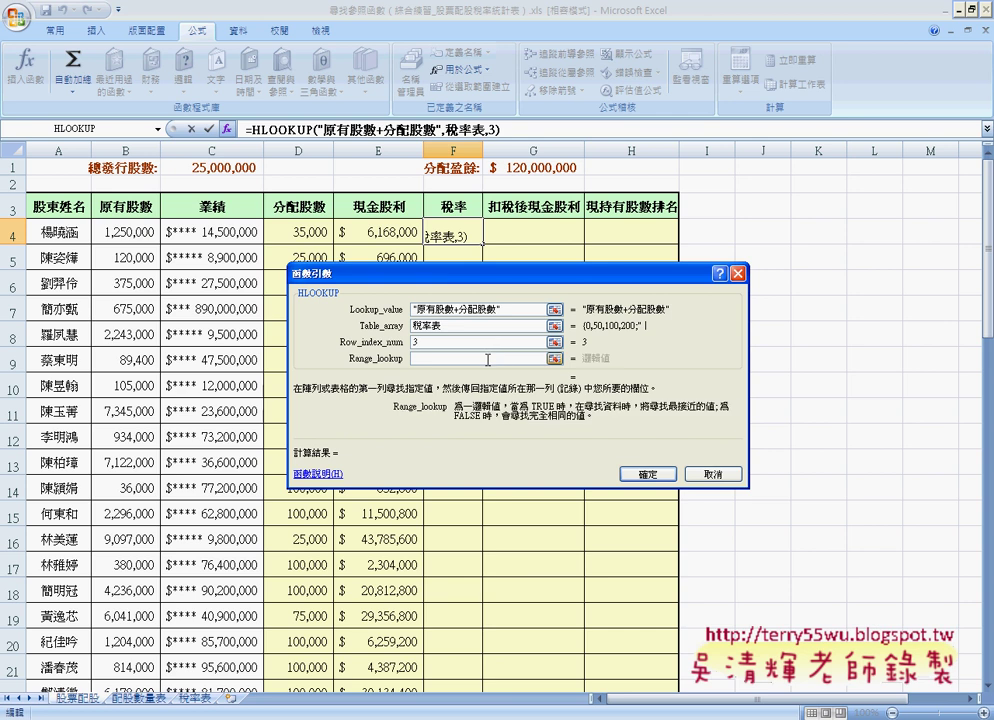
type("1")
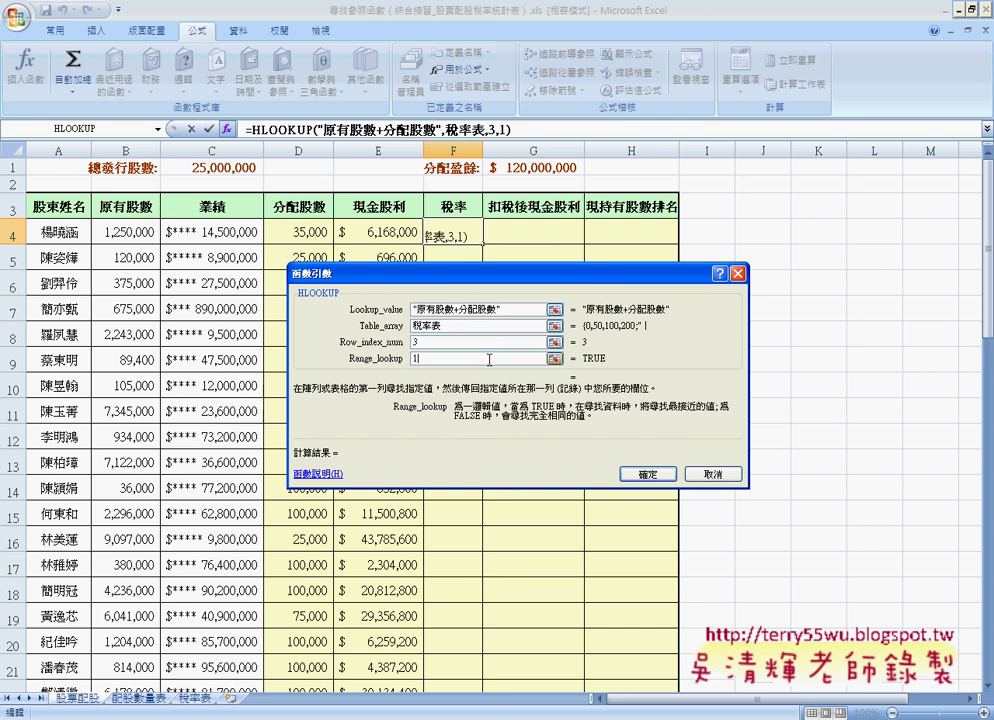
left_click(525, 309)
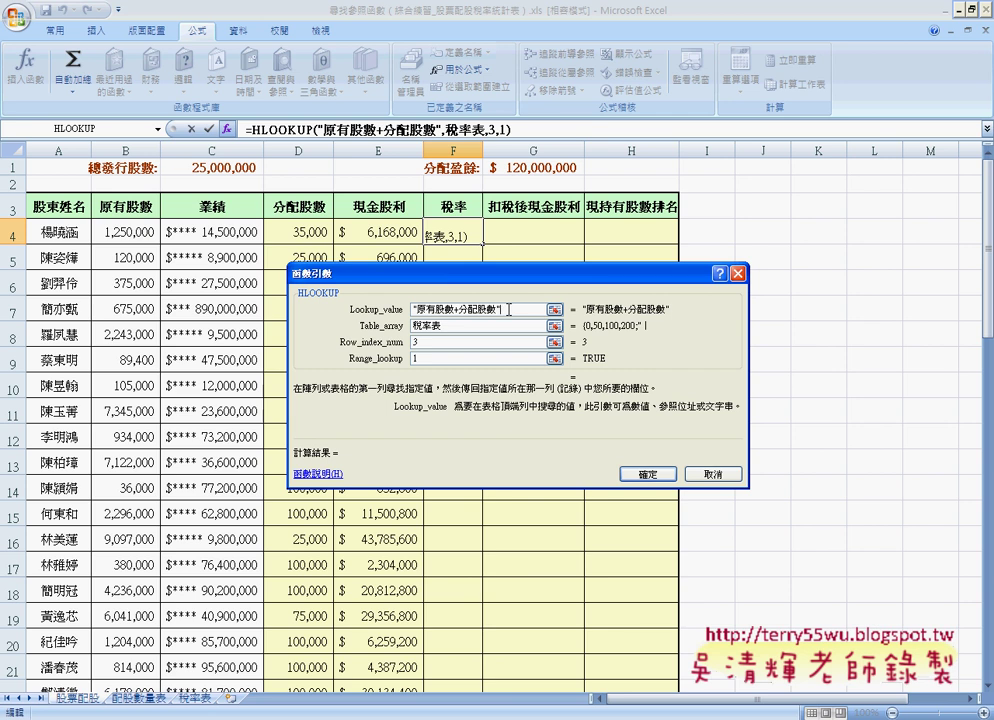
Strip the quotes from 原有股數+分配股數 and confirm, so F4 shows 15%.
key("BackSpace")
key("Home")
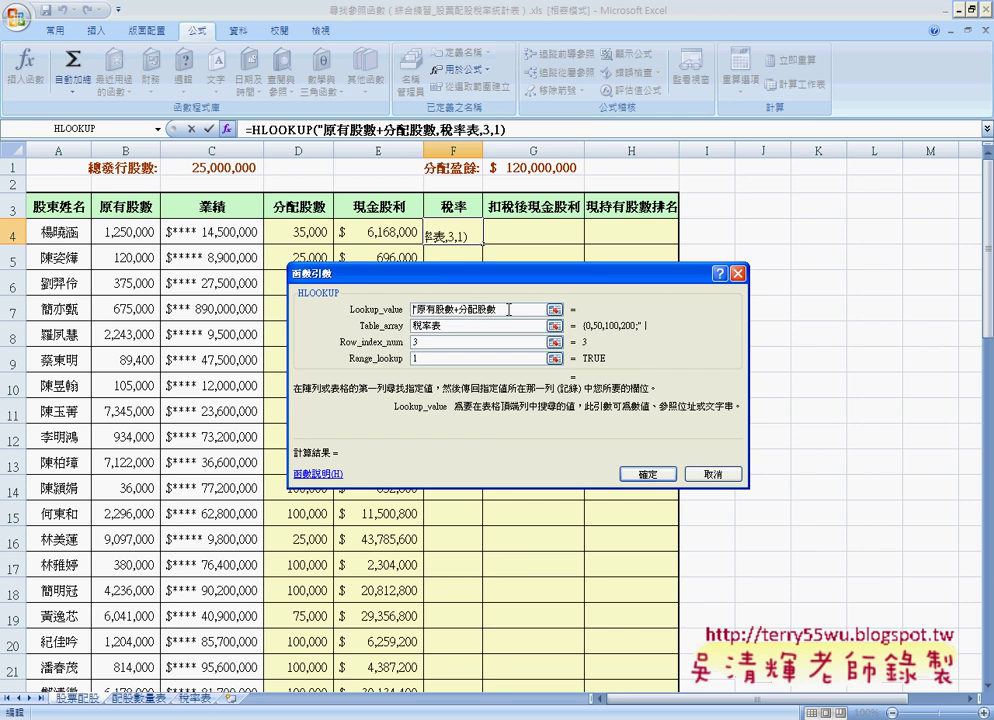
key("Delete")
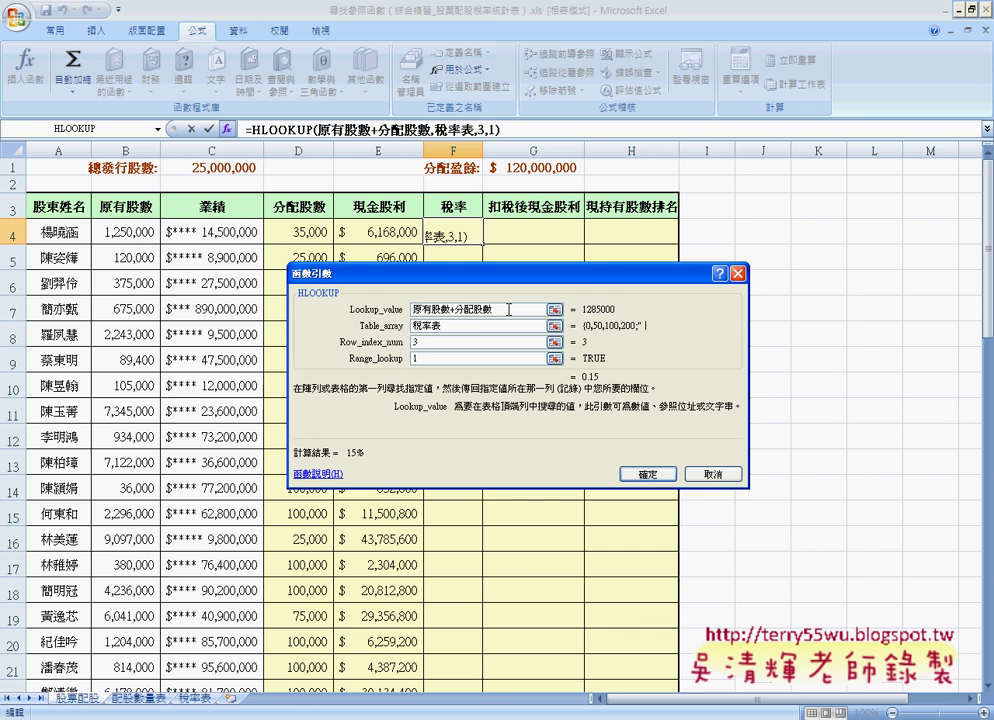
mouse_move(509, 309)
left_mouse_down()
mouse_move(412, 309)
mouse_move(473, 303)
left_mouse_up()
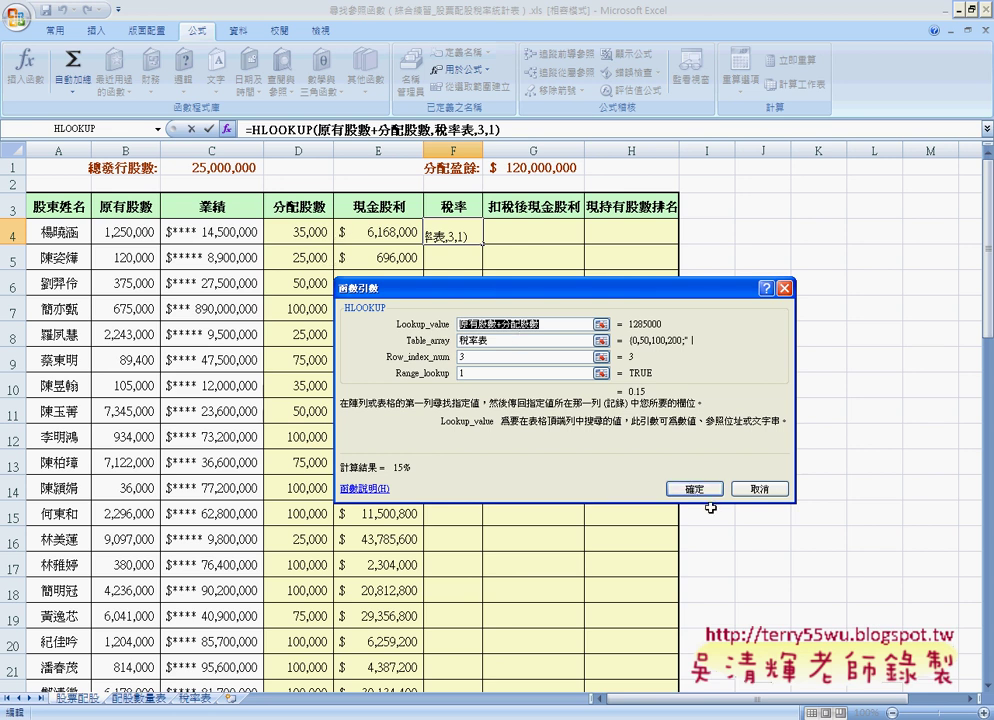
left_click(690, 487)
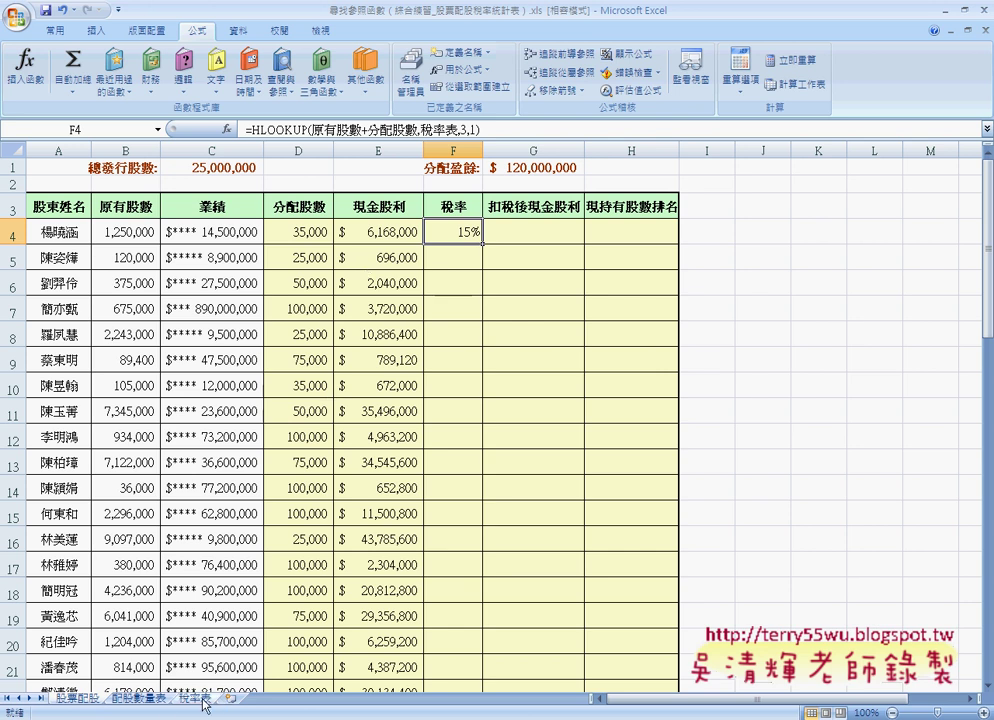
left_click(204, 700)
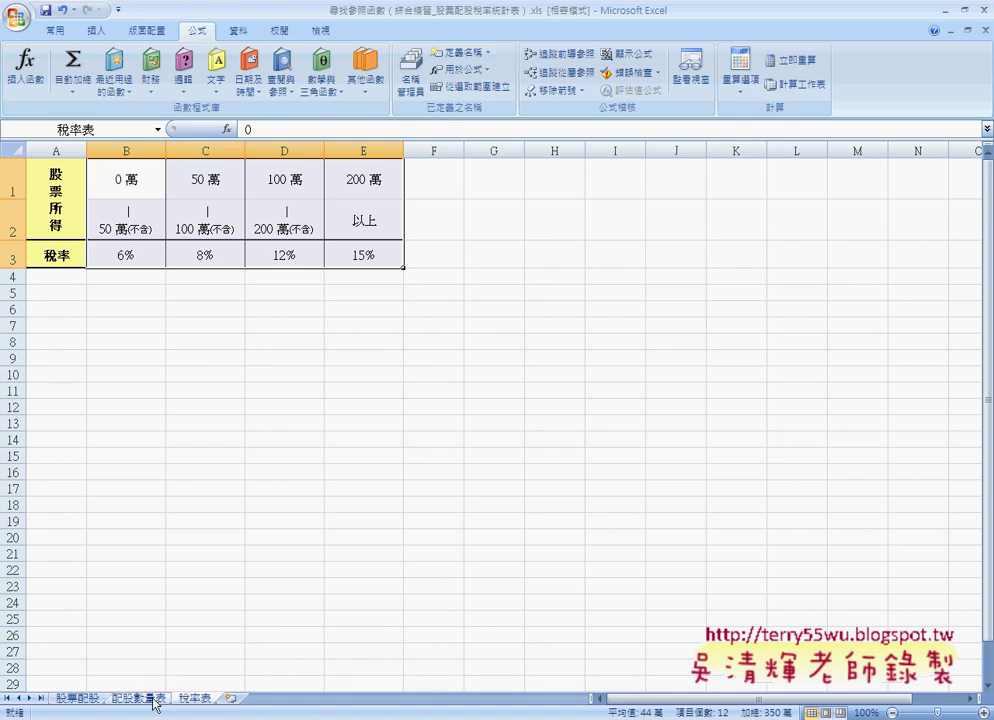
left_click(78, 698)
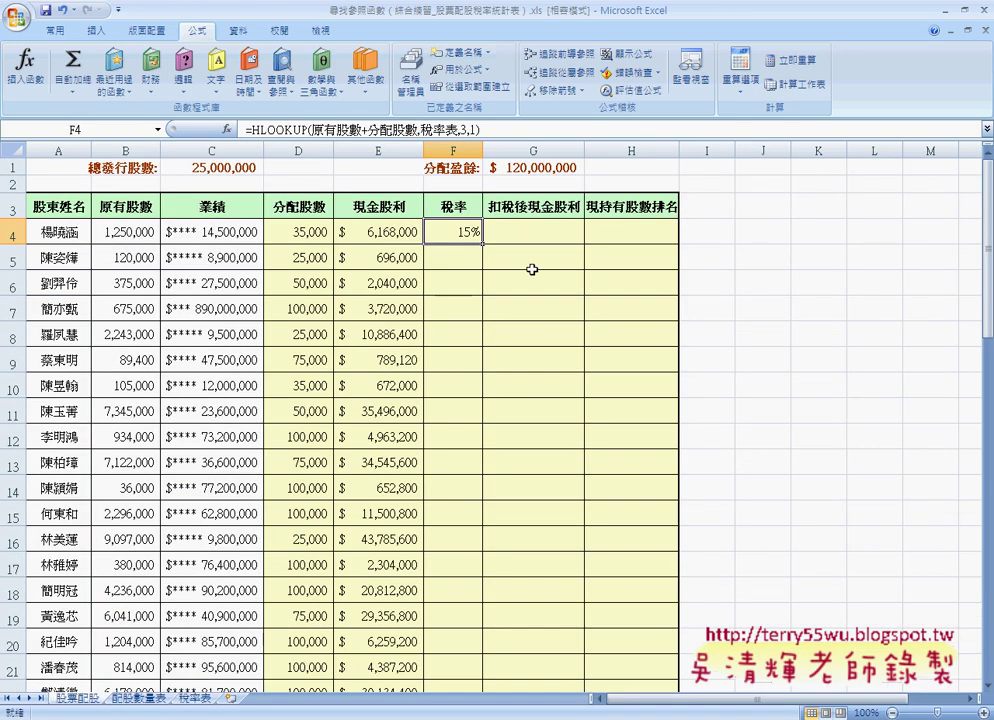